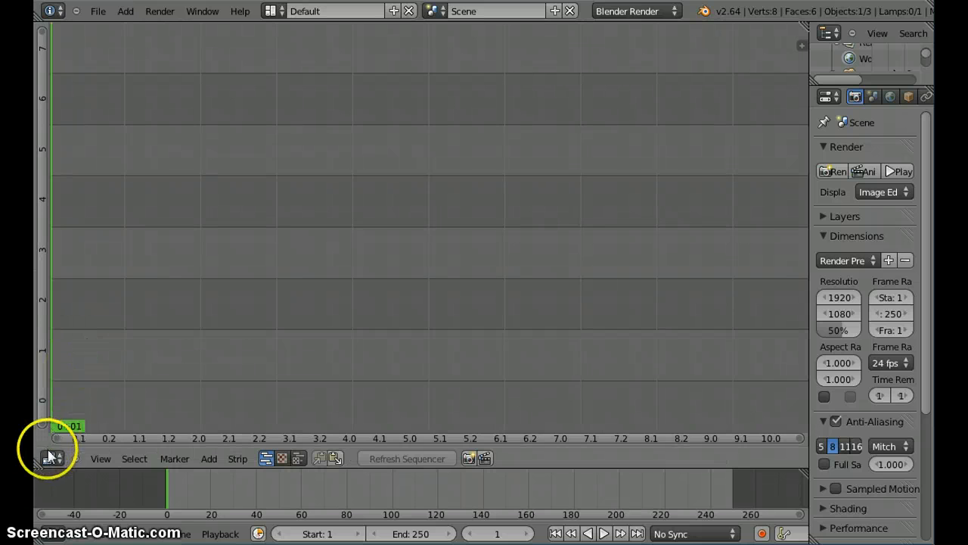
Step: Enlarge the timeline area, try it as a 3D View with the cube orbited, and restore the Timeline at its smaller height
drag(66, 449, 180, 409)
click(57, 532)
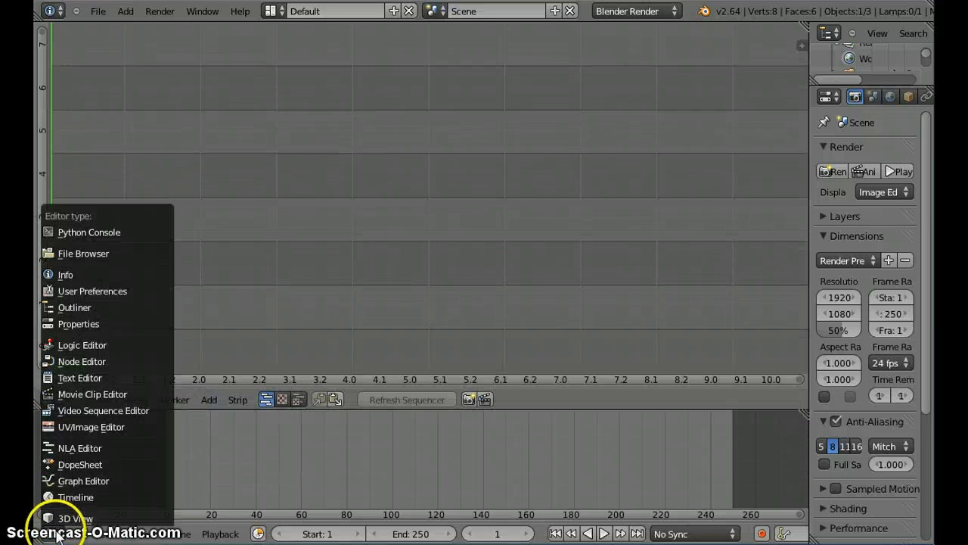
click(76, 519)
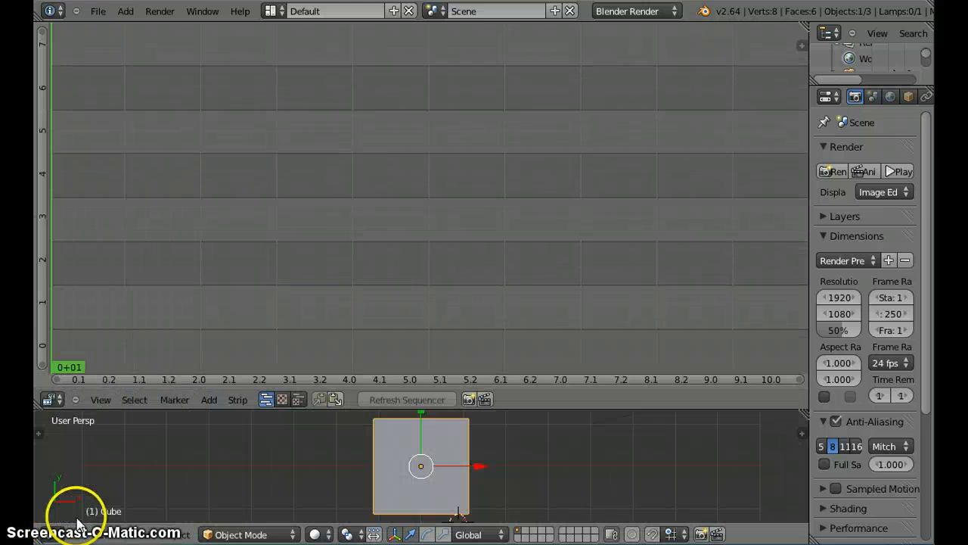
middle_drag(251, 473, 272, 504)
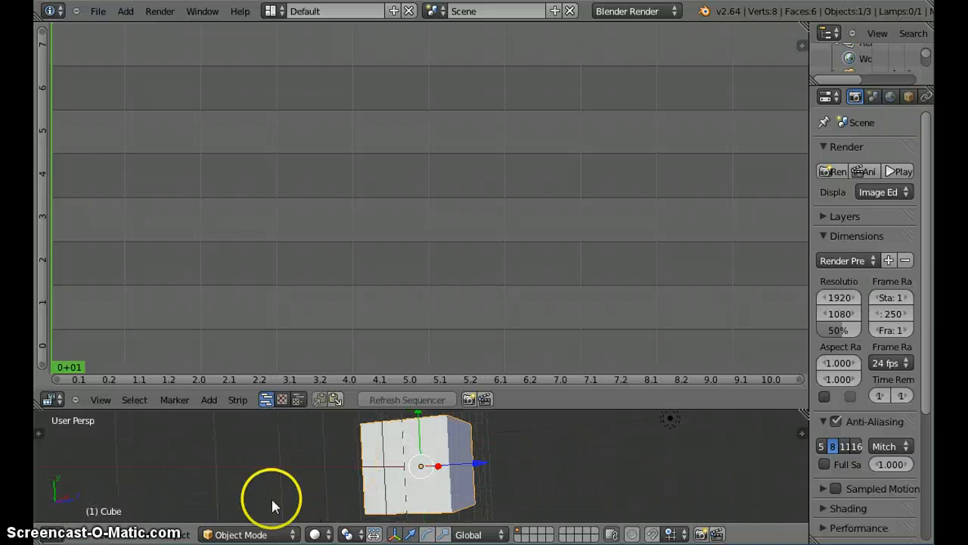
click(53, 534)
click(67, 496)
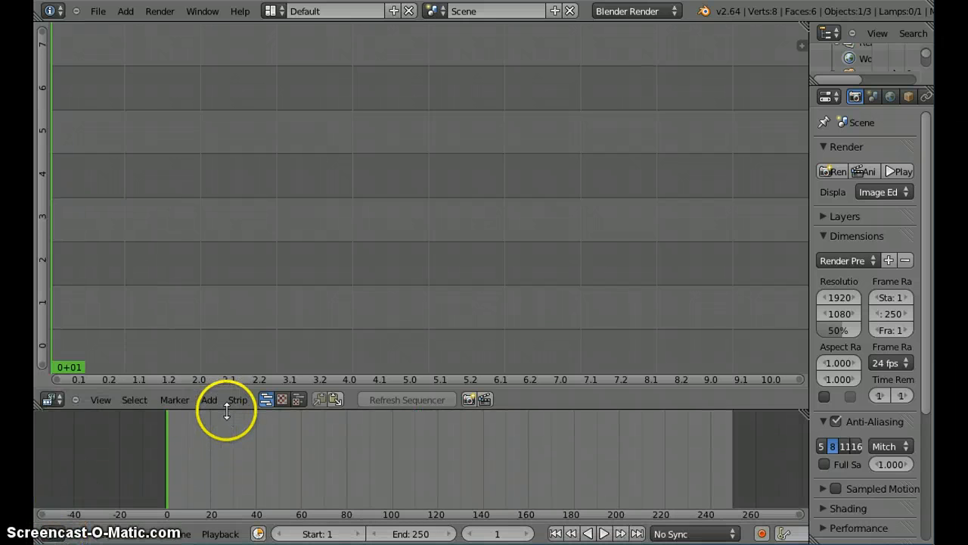
drag(227, 410, 220, 475)
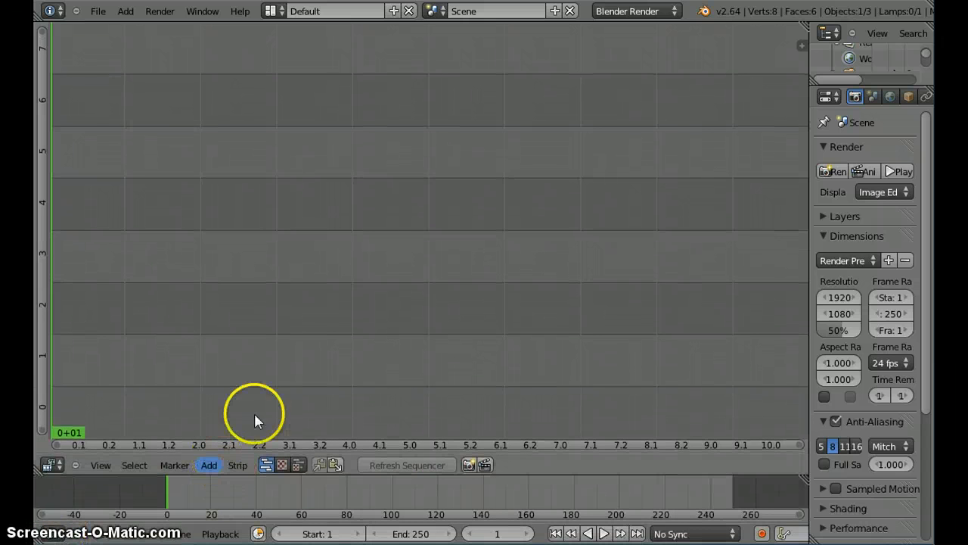
Step: Move the playhead to frame 92 and show the sequencer together with an enlarged video preview
drag(332, 148, 328, 287)
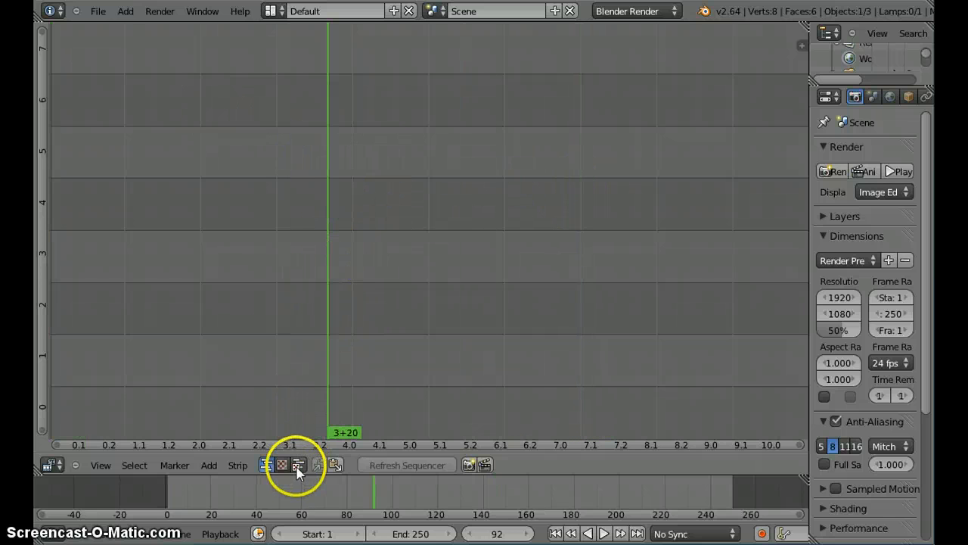
click(299, 465)
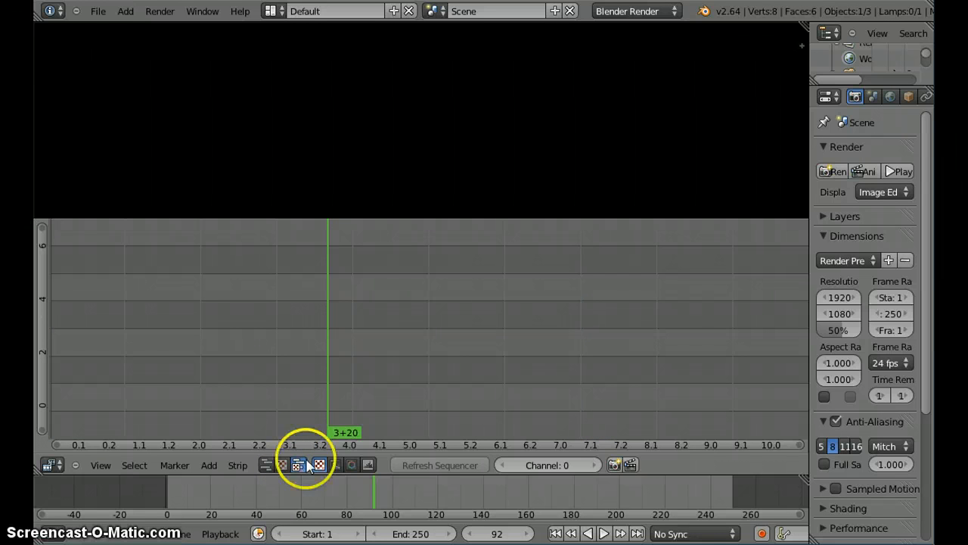
drag(464, 217, 443, 337)
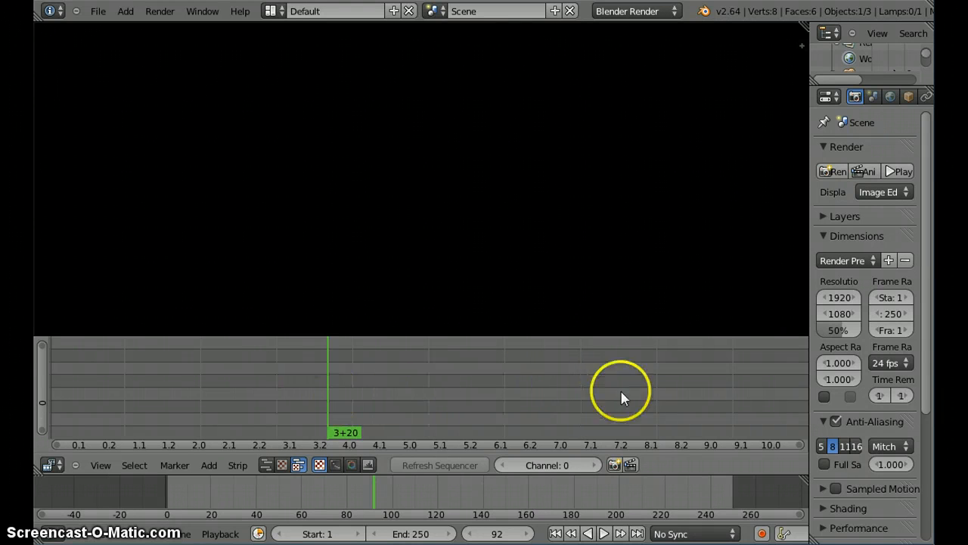
Step: Add the movie PudeliAnim_v3.3_8__a0050-0218.avi from the Desktop as a strip in the sequencer
click(210, 466)
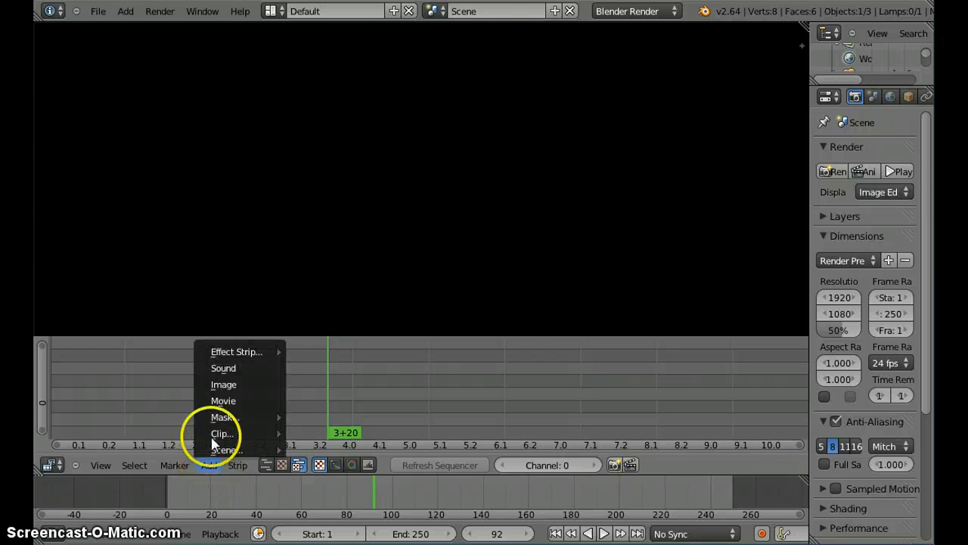
click(227, 401)
click(85, 231)
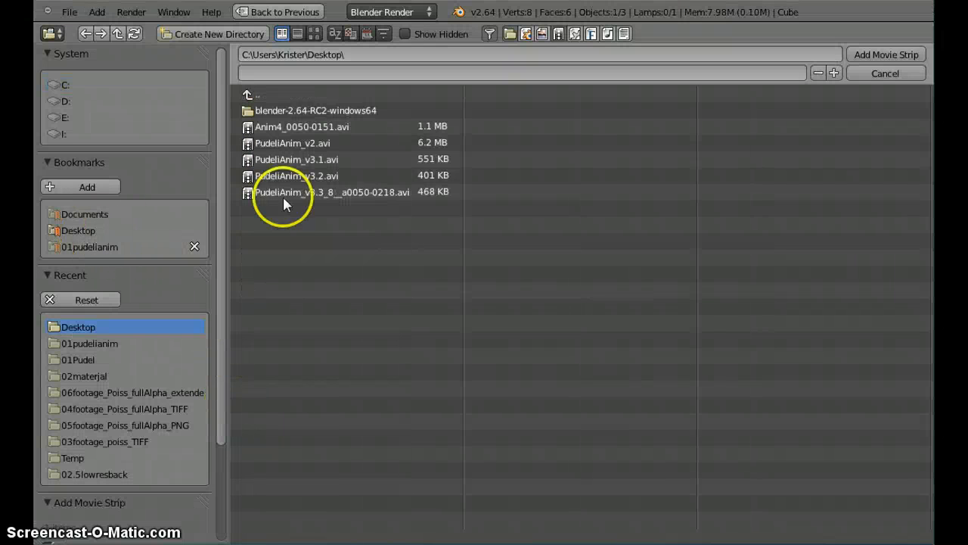
double_click(337, 194)
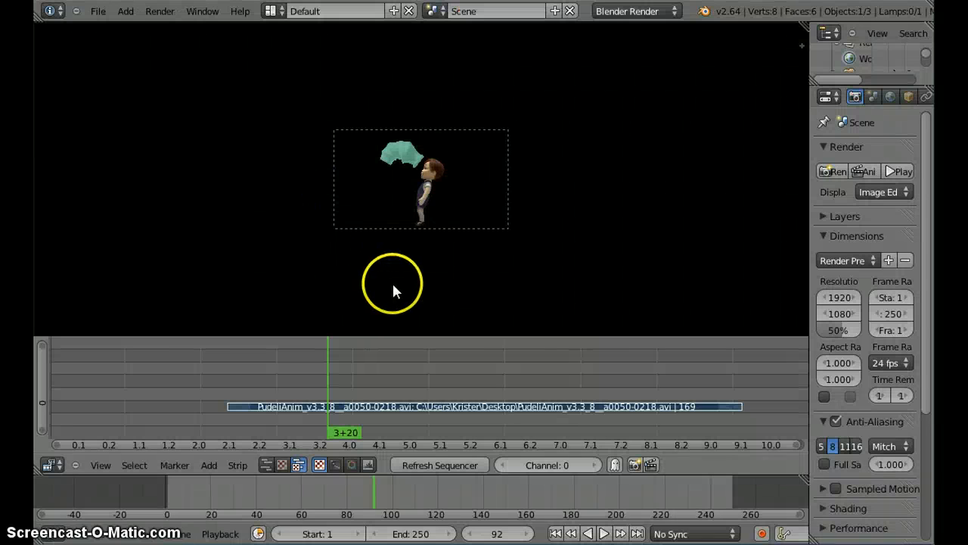
Step: Play the movie strip in a magnified preview and stop playback at frame 144
scroll(399, 273, up, 1)
scroll(401, 274, up, 4)
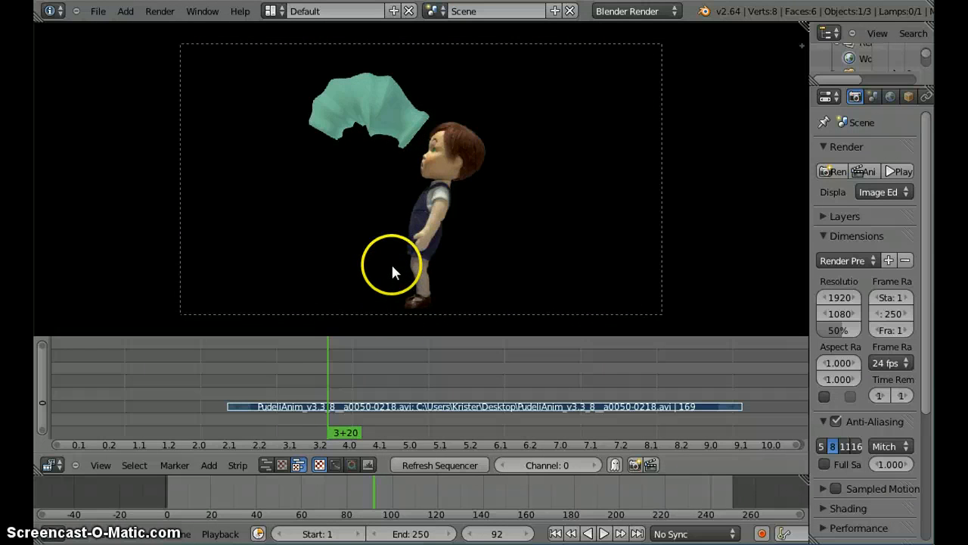
click(604, 534)
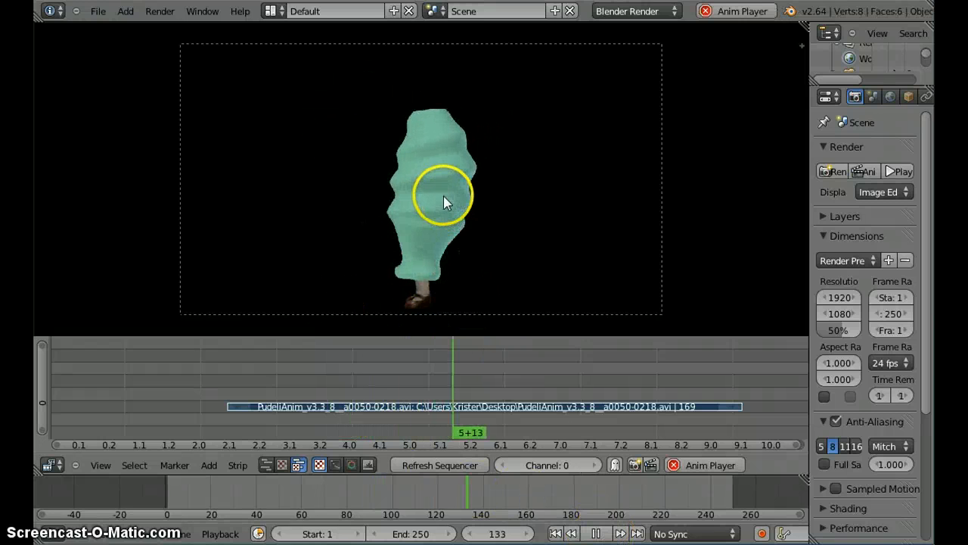
click(596, 533)
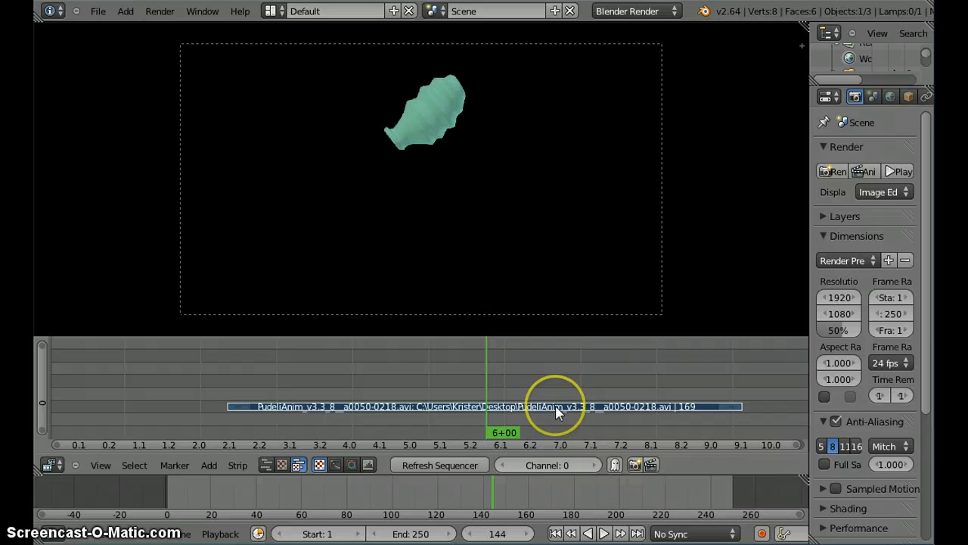
Step: Move the movie strip so it starts at frame 1 and place the playhead at its beginning
key(g)
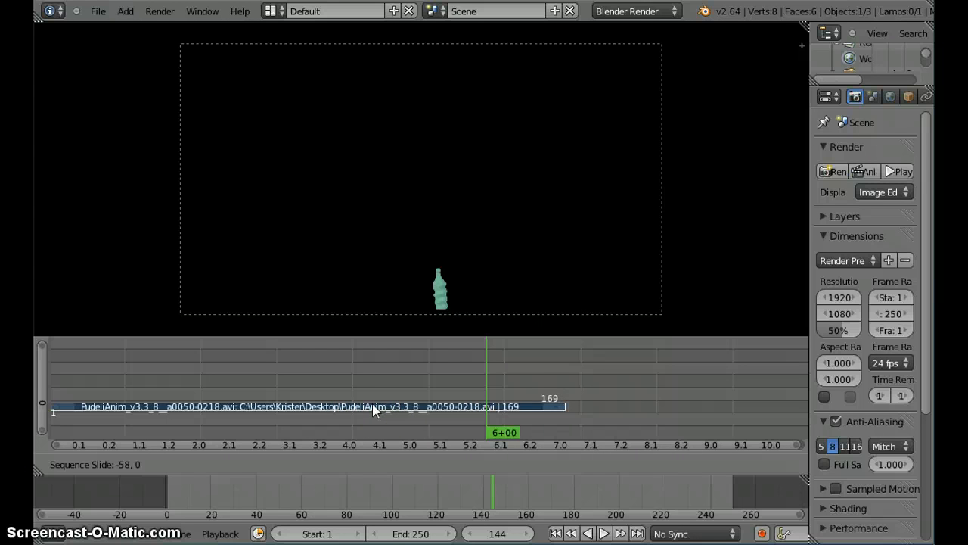
click(373, 409)
click(53, 394)
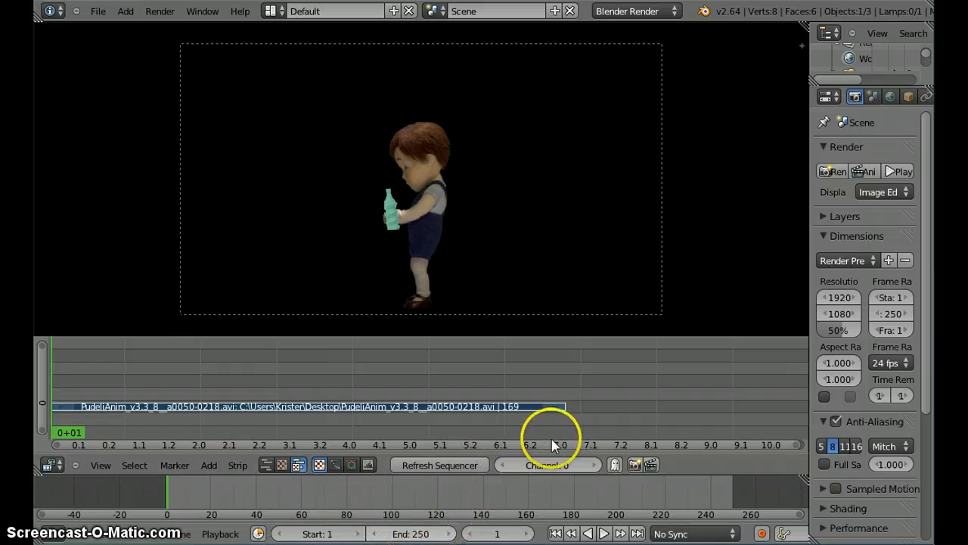
Step: Place the playhead on the strip's last frame and set the scene's end frame to 169
click(562, 408)
drag(562, 409, 563, 407)
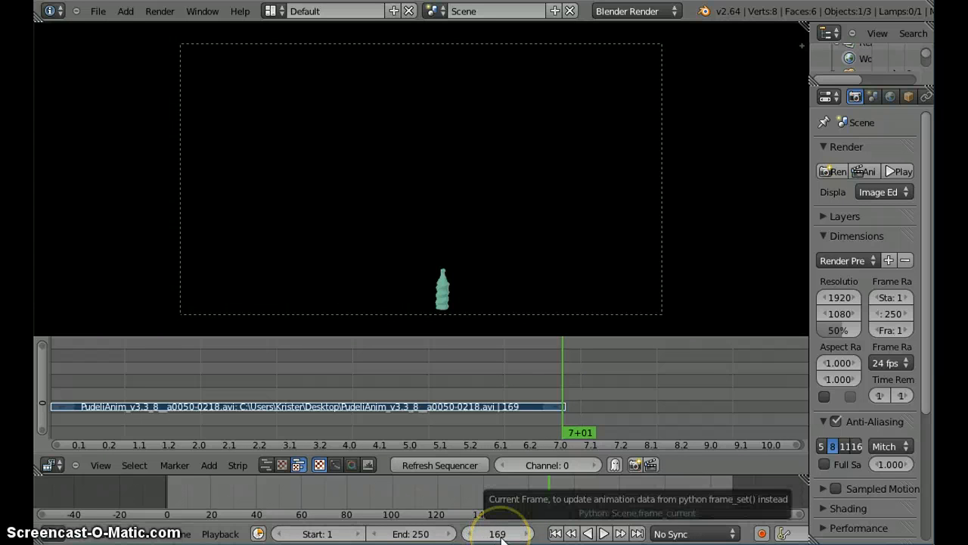
click(407, 534)
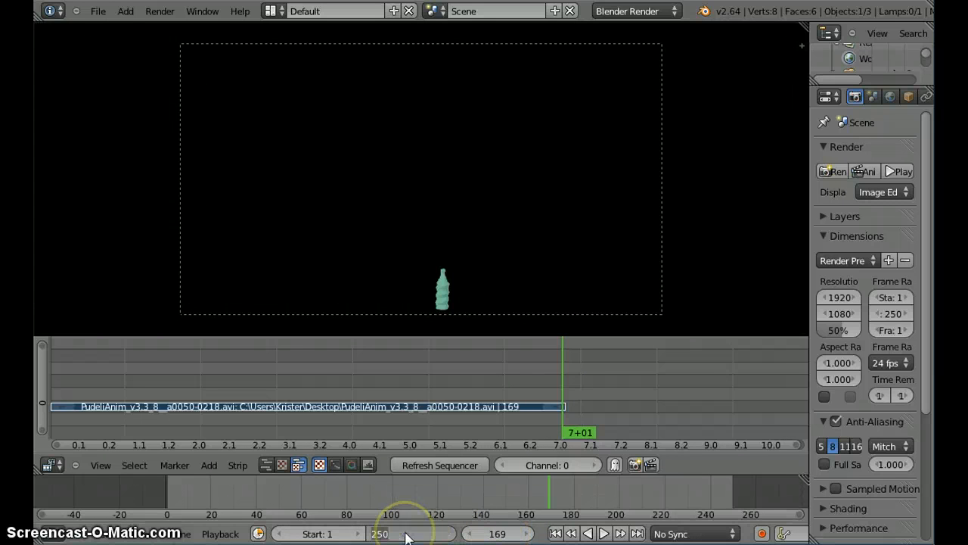
text(169)
key(Return)
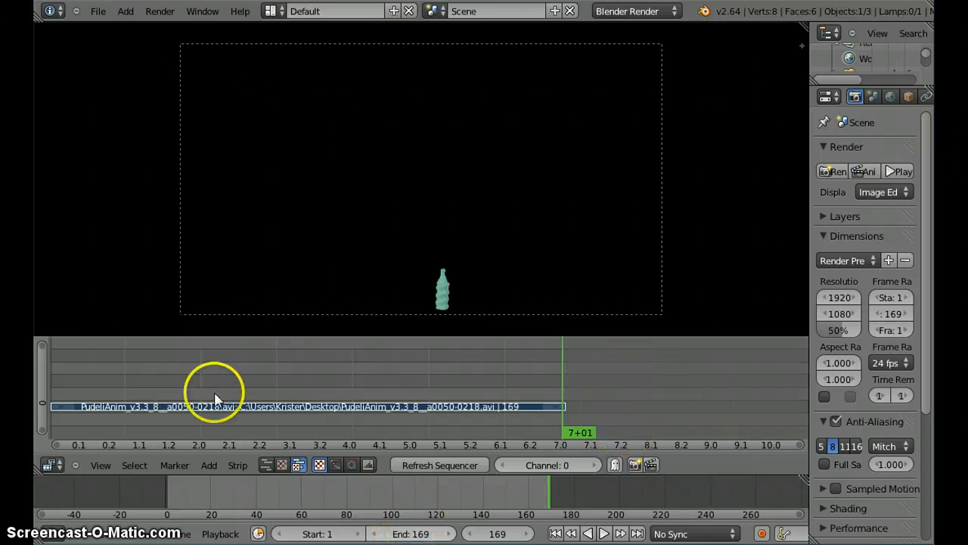
Step: Fit the strip closely in the sequencer and scrub through it from the end to frame 48
middle_drag(245, 391, 360, 390)
scroll(395, 392, up, 3)
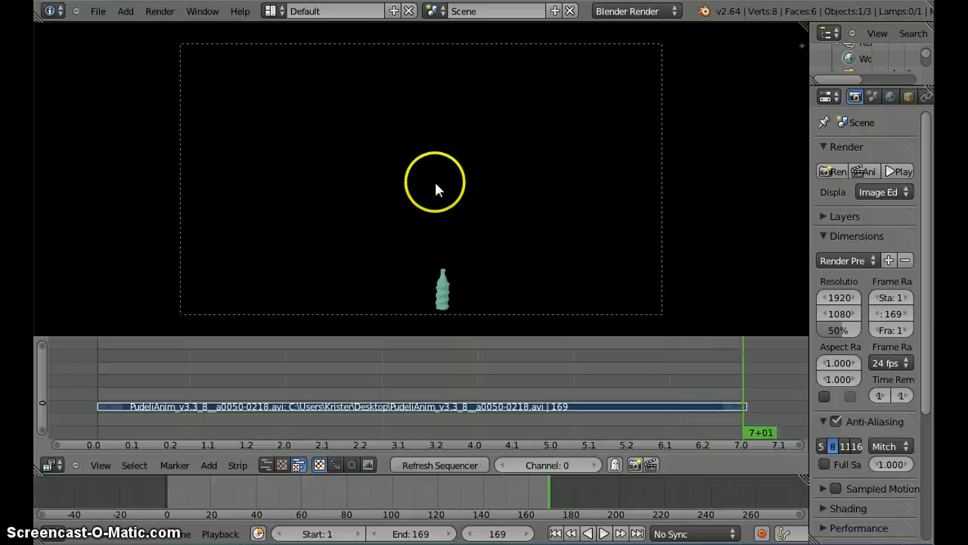
drag(744, 376, 220, 420)
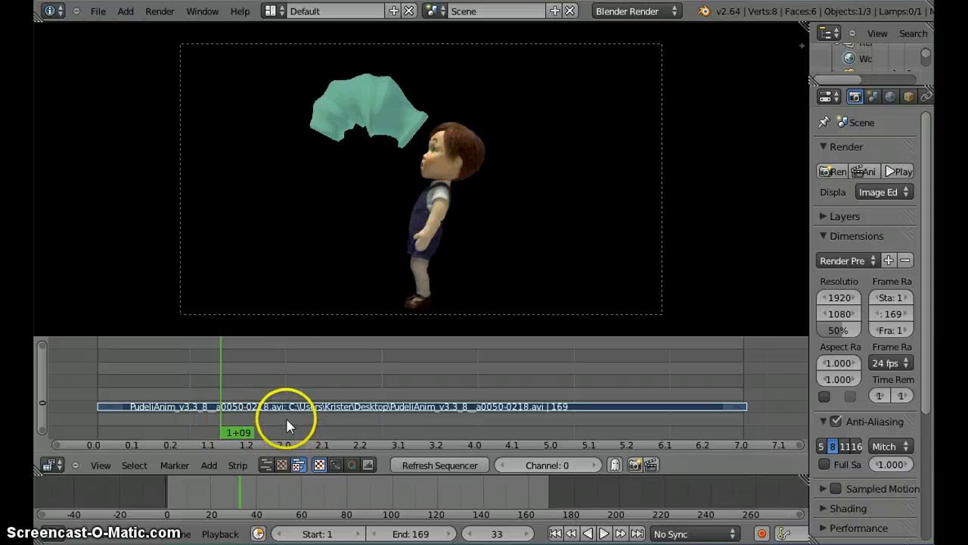
drag(229, 382, 281, 385)
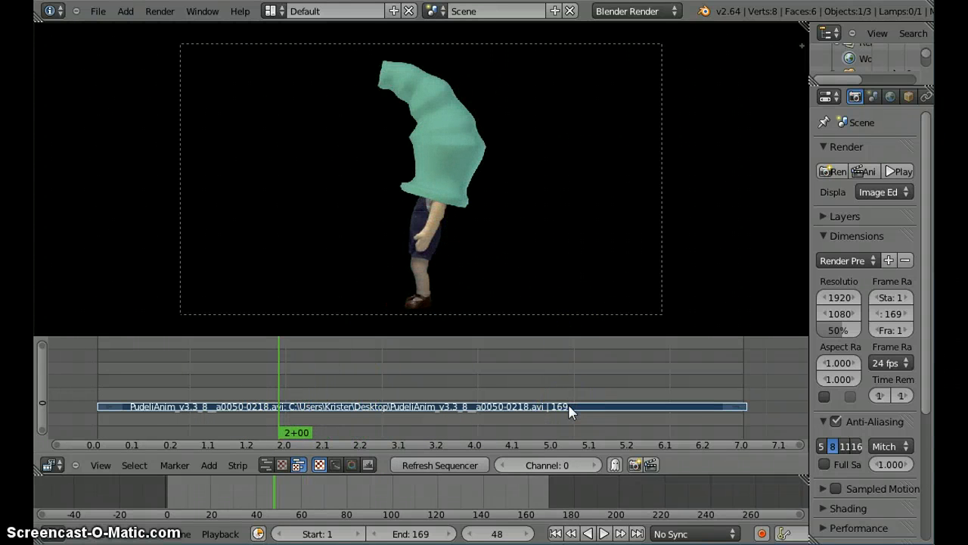
Step: Enable the Backwards option in the movie strip's Filter settings and play a short part to check it
key(n)
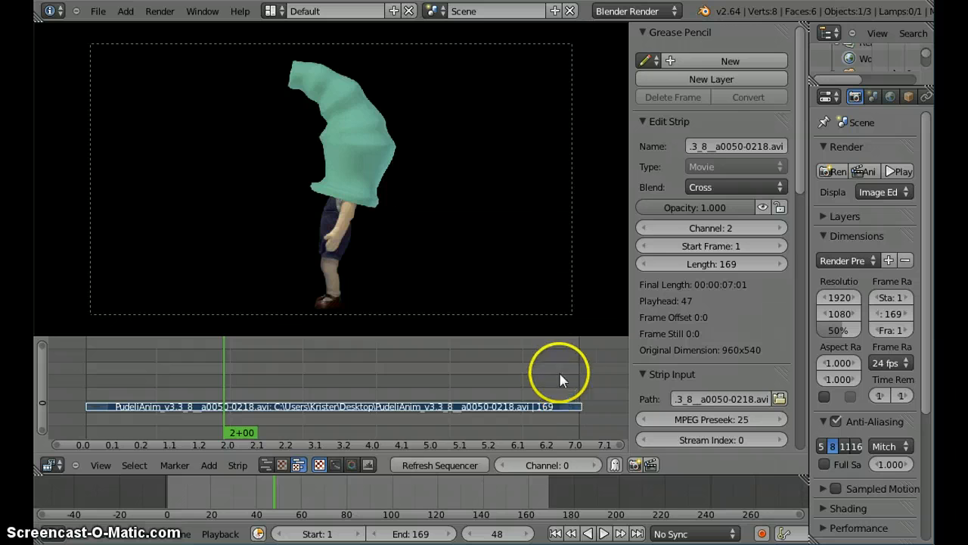
scroll(701, 298, down, 5)
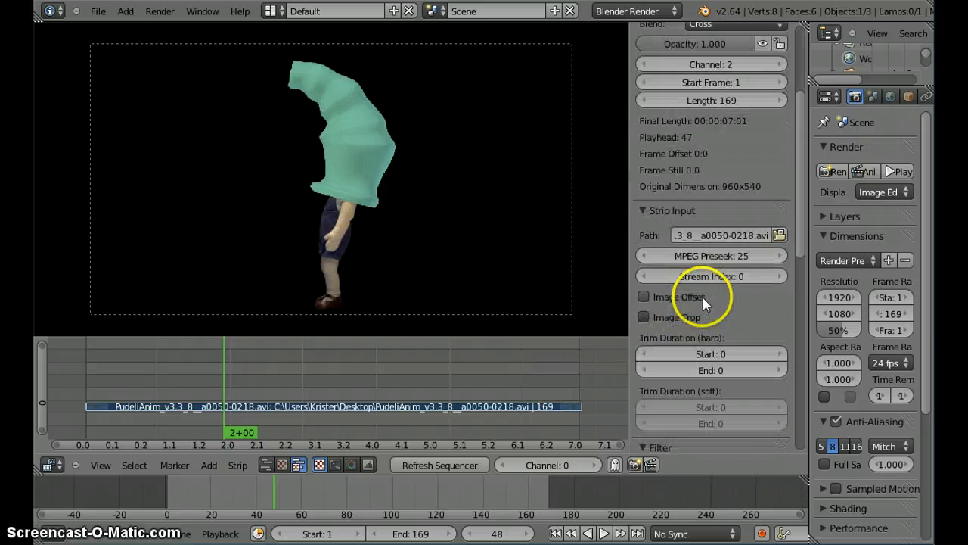
scroll(703, 297, down, 8)
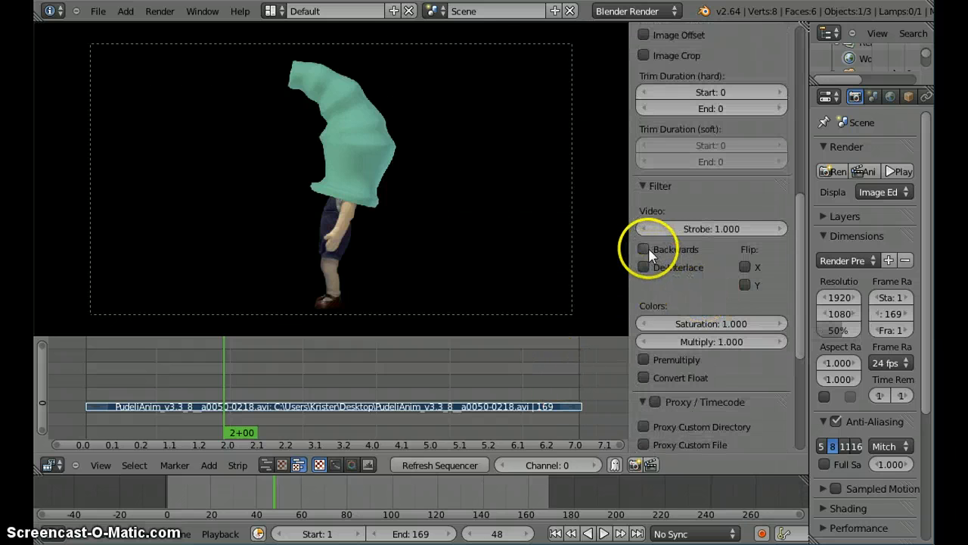
click(649, 249)
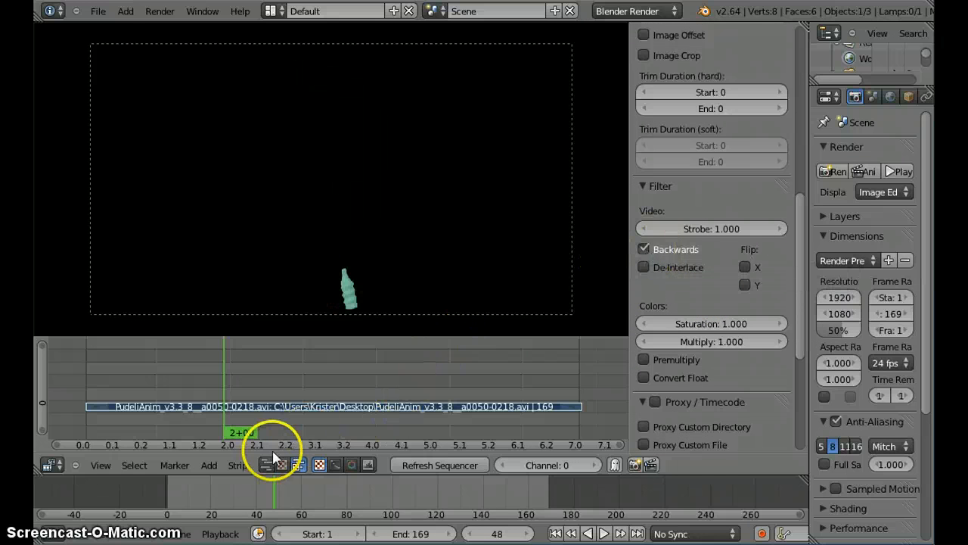
click(604, 534)
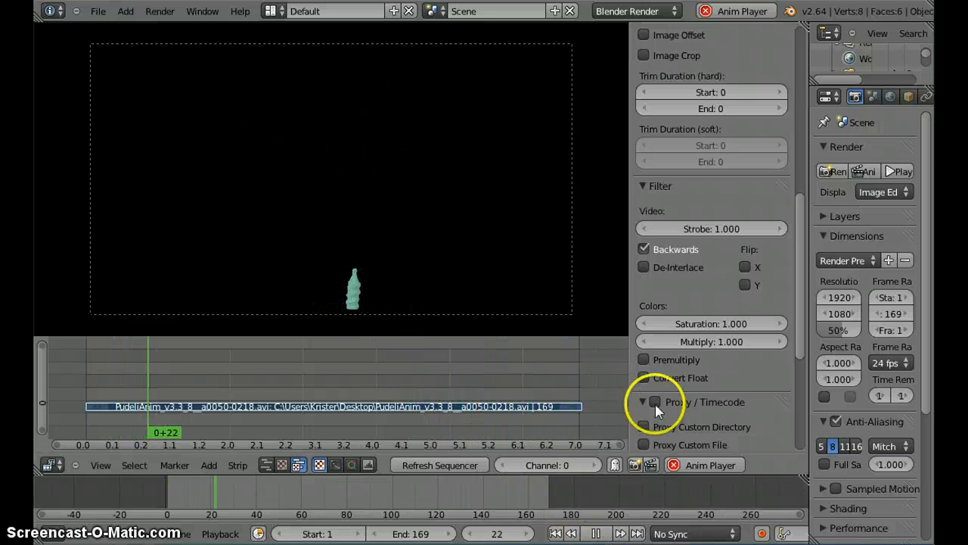
click(596, 533)
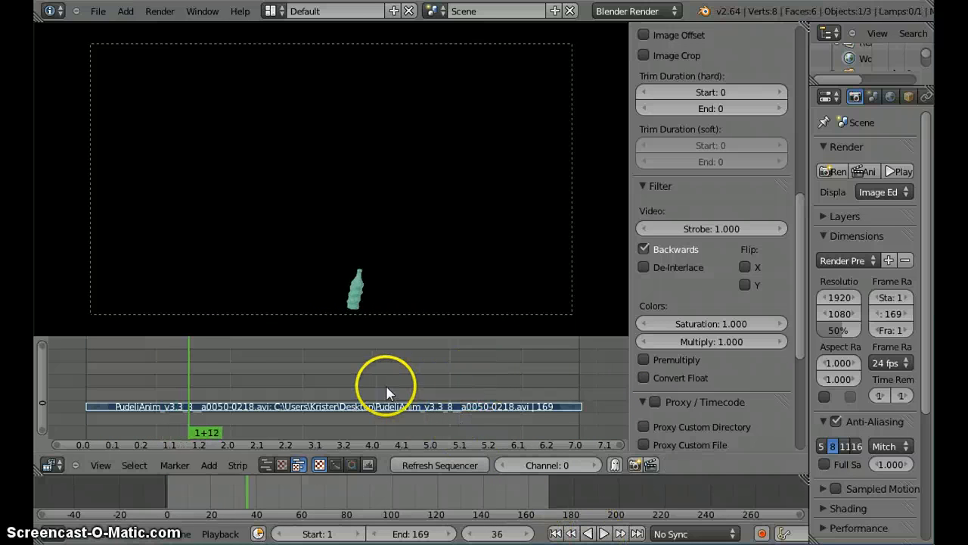
Step: Try flipping the movie strip's image along X and along Y at frame 103
click(385, 389)
click(743, 267)
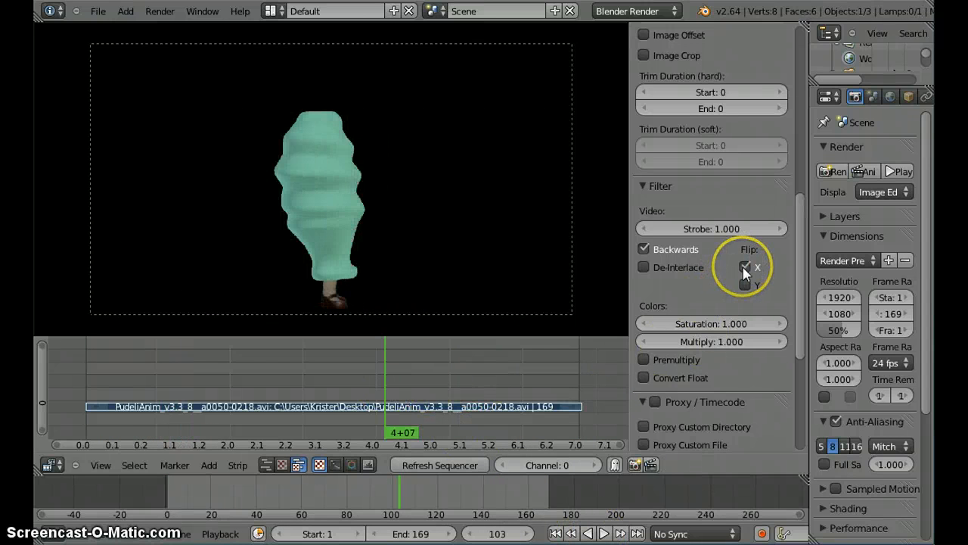
click(746, 281)
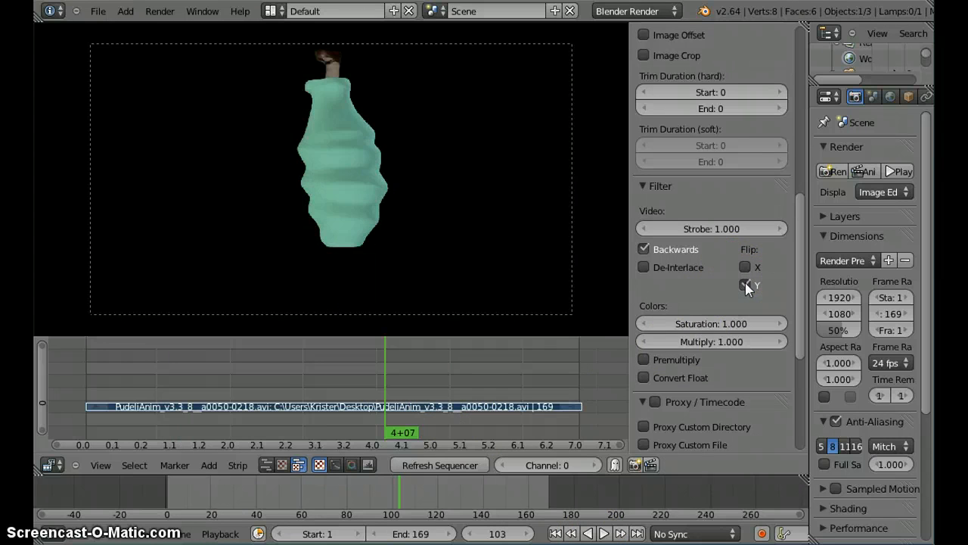
click(746, 282)
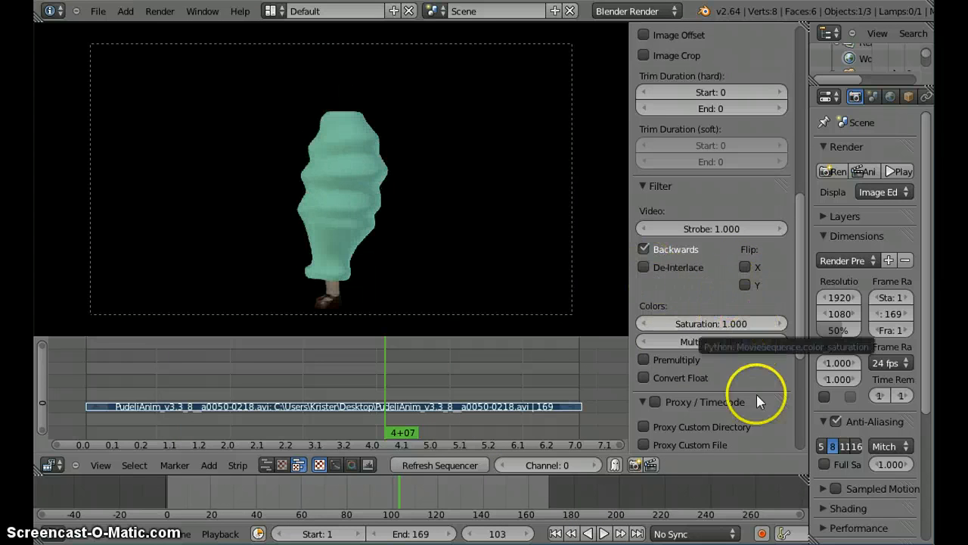
Step: Collapse the strip's property sections from Edit Strip to Modifiers and add a Glow effect strip to the movie strip
mouse_move(796, 326)
mouse_down()
mouse_move(796, 413)
mouse_move(796, 137)
mouse_up()
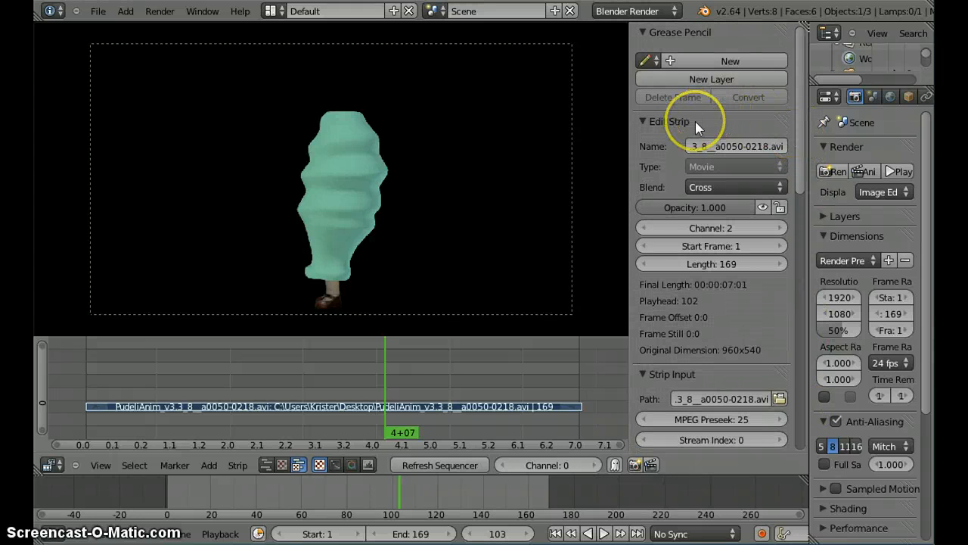
drag(695, 122, 696, 241)
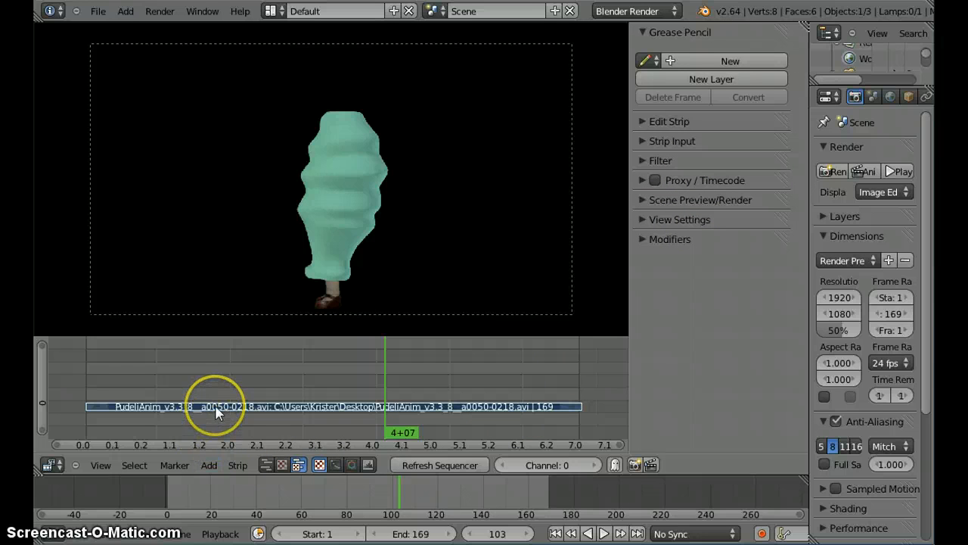
click(210, 465)
mouse_move(250, 356)
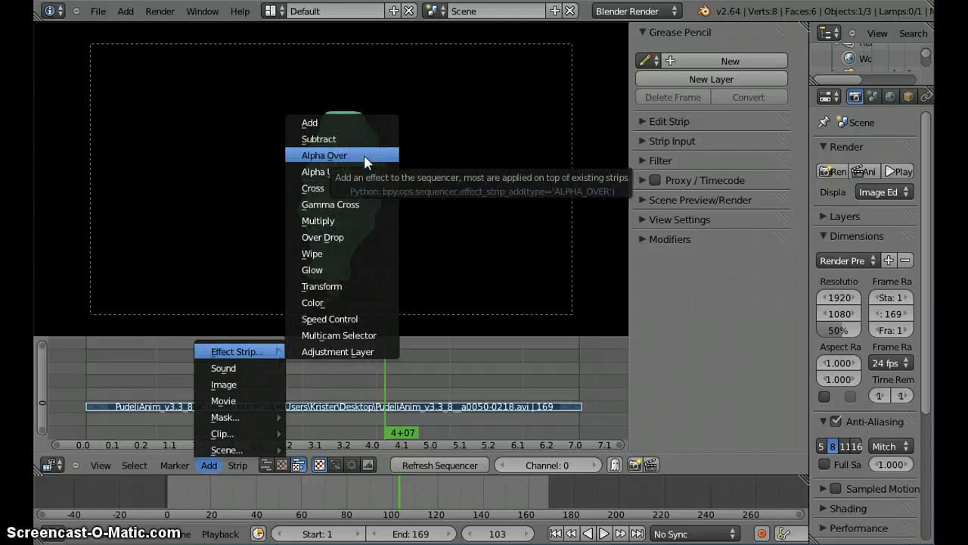
click(333, 269)
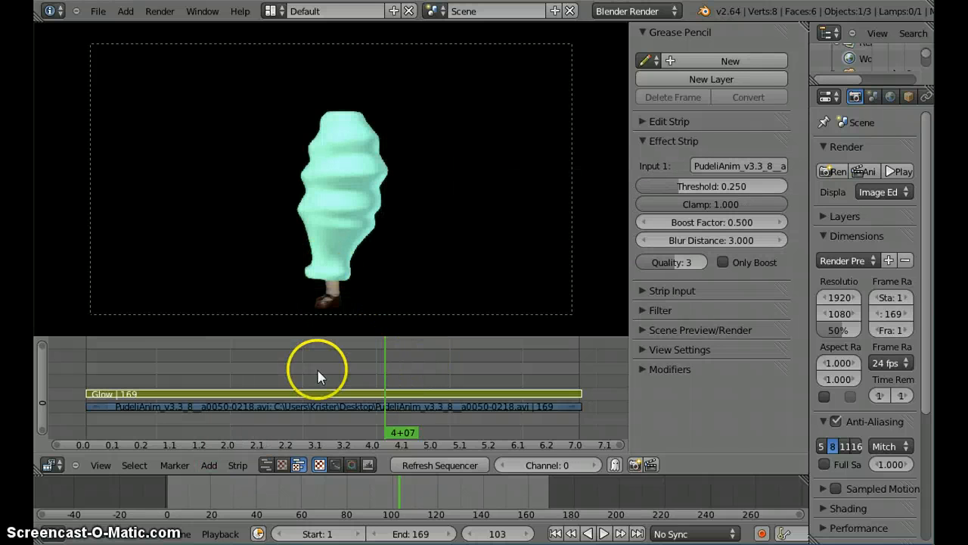
Step: Scrub back to frame 91 to preview the Glow effect and view the stacked strips more closely
mouse_move(349, 371)
mouse_down()
mouse_move(325, 376)
mouse_move(351, 381)
mouse_up()
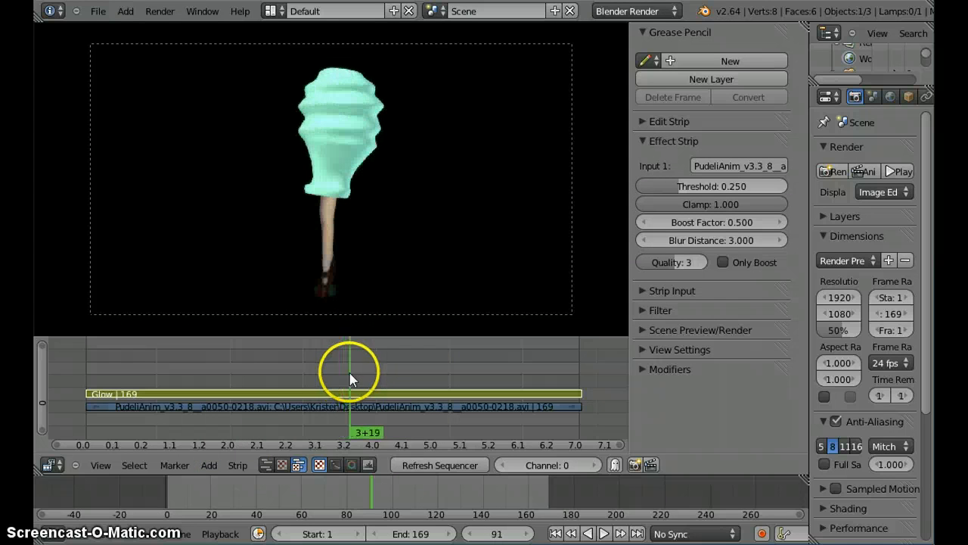
ctrl+middle_drag(305, 391, 373, 320)
middle_drag(206, 386, 355, 375)
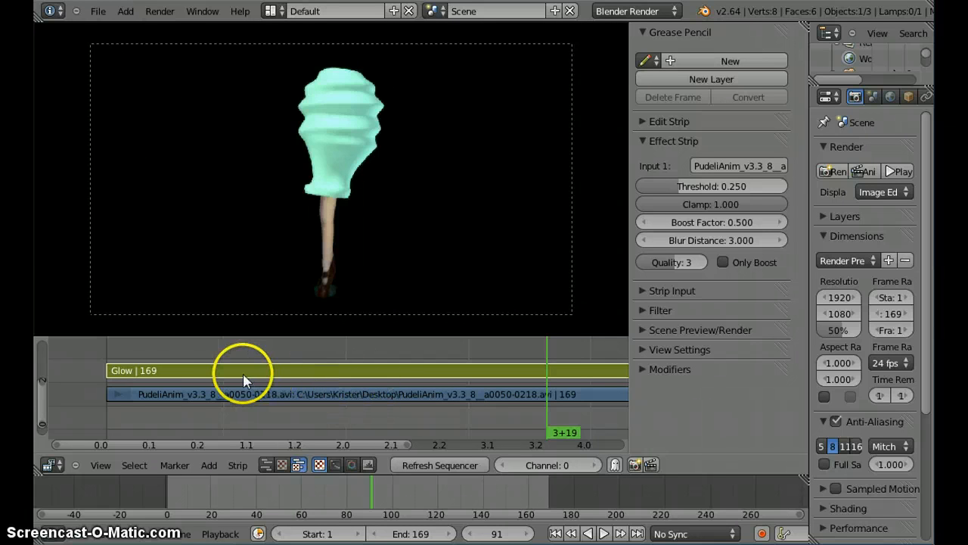
Step: Try the movie strip's opacity at 0.000, reset it to 1.000, and try the Glow strip's opacity, keeping it at 1.000
click(231, 397)
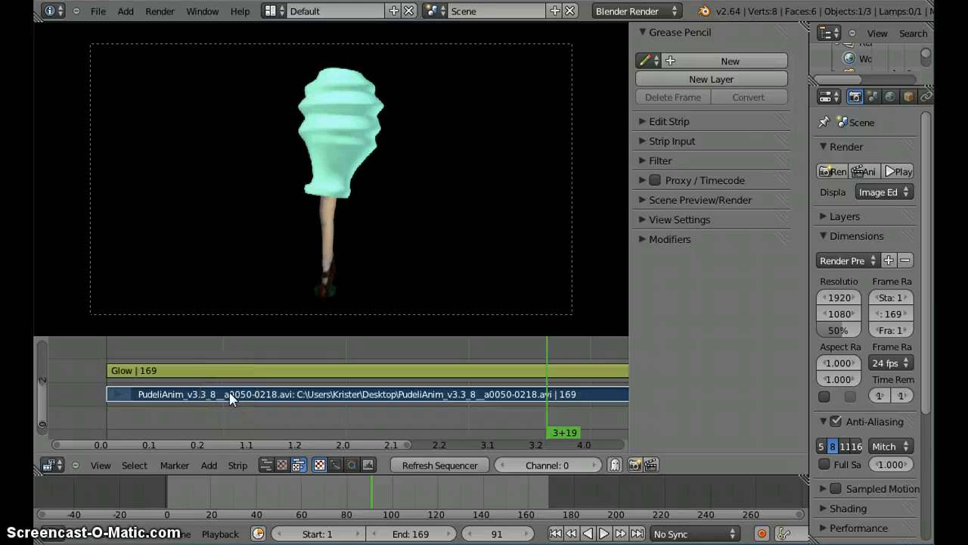
click(662, 123)
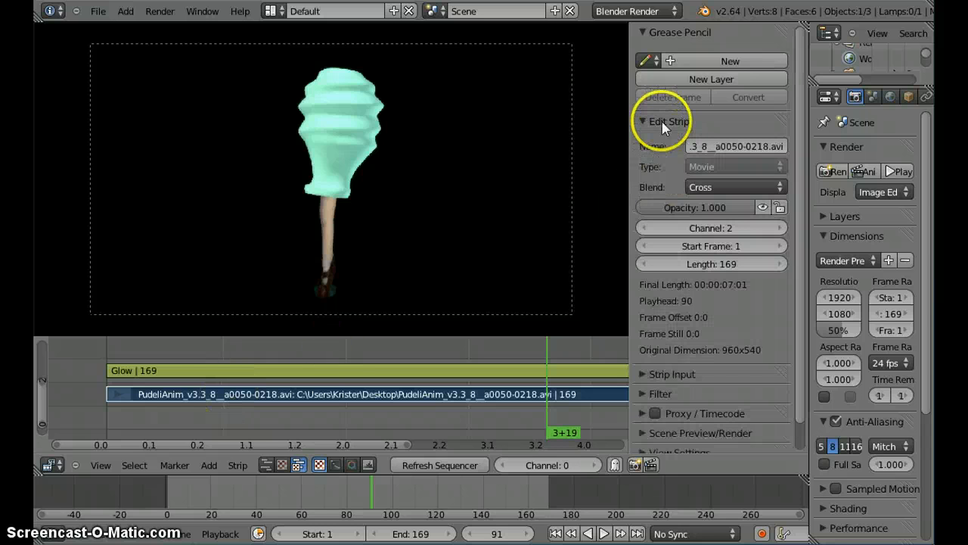
drag(728, 213, 573, 210)
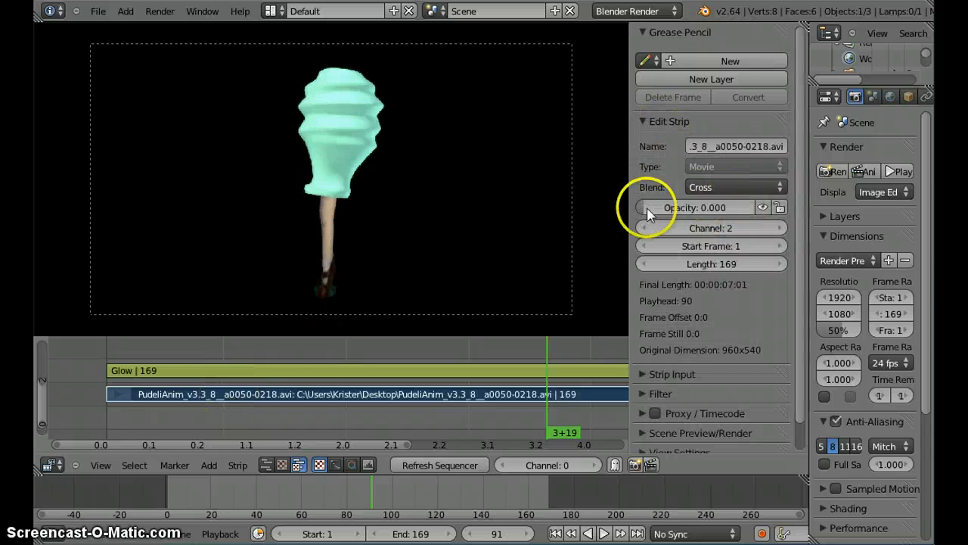
drag(649, 214, 918, 201)
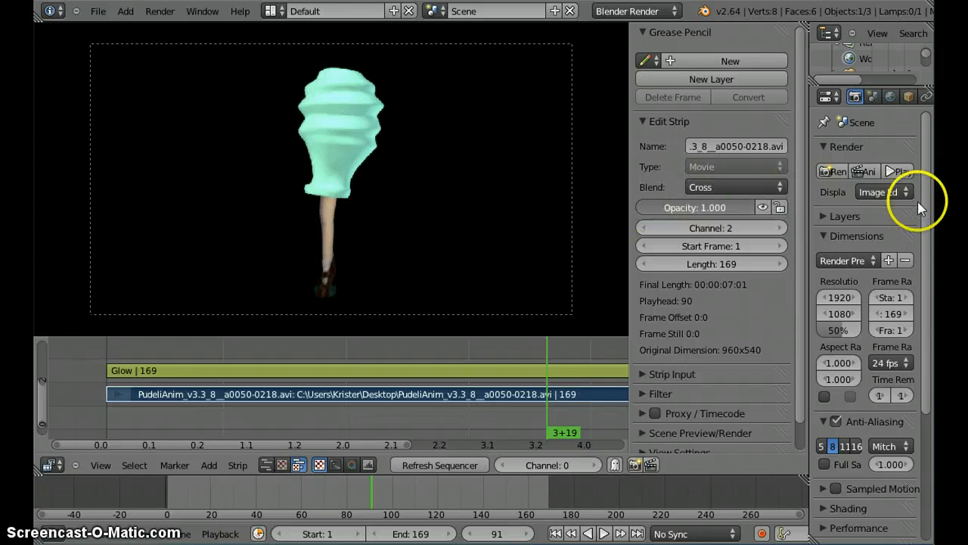
right_click(483, 370)
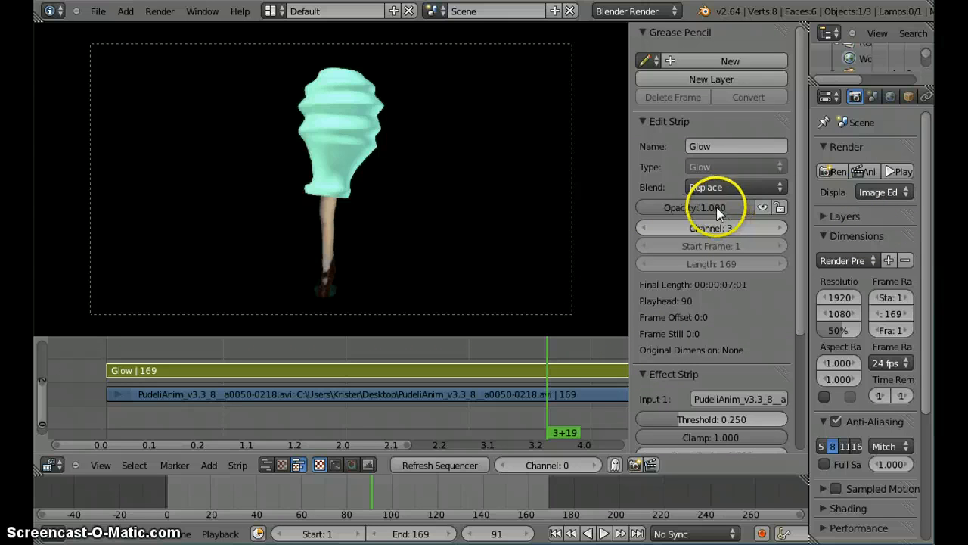
drag(713, 206, 783, 207)
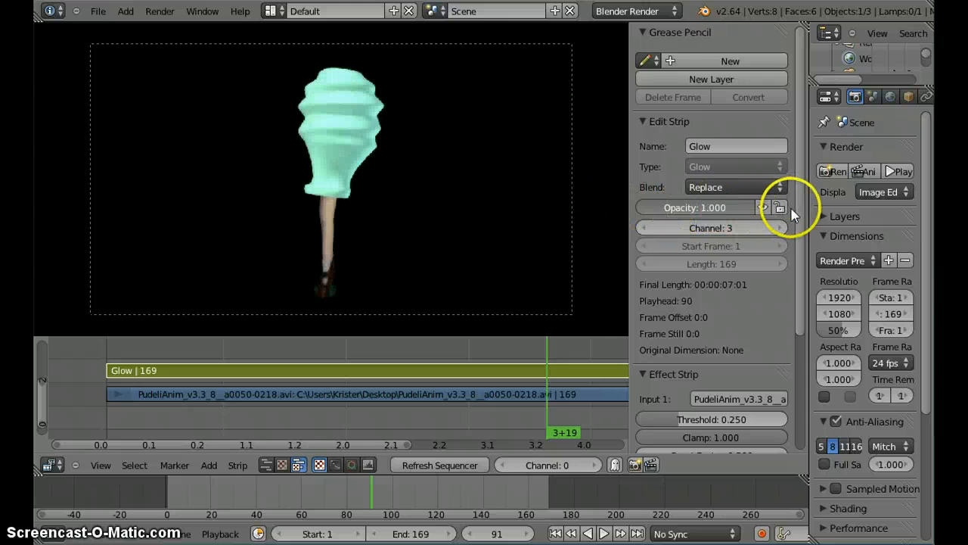
Step: Look through the available effect strips without adding one, and scrub back through the sequence to frame 64
click(209, 464)
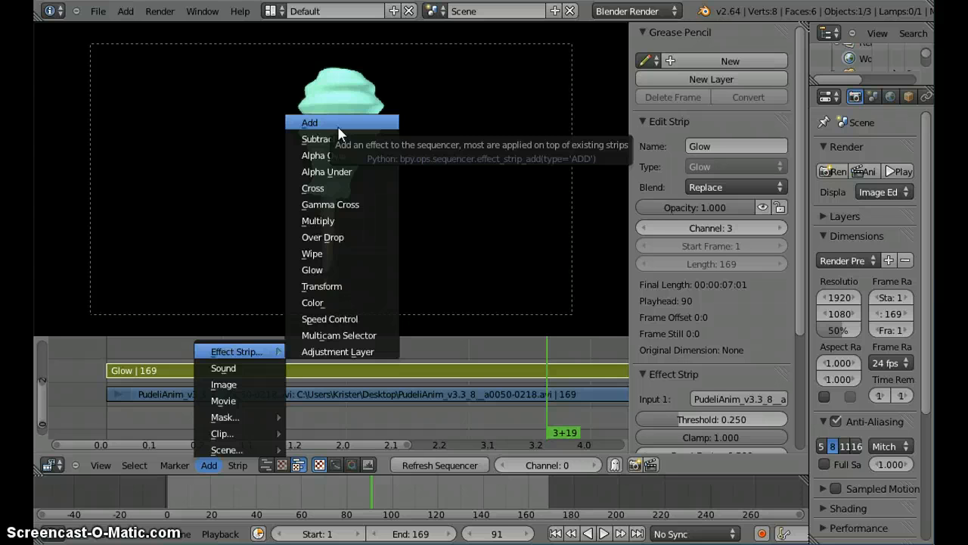
click(485, 419)
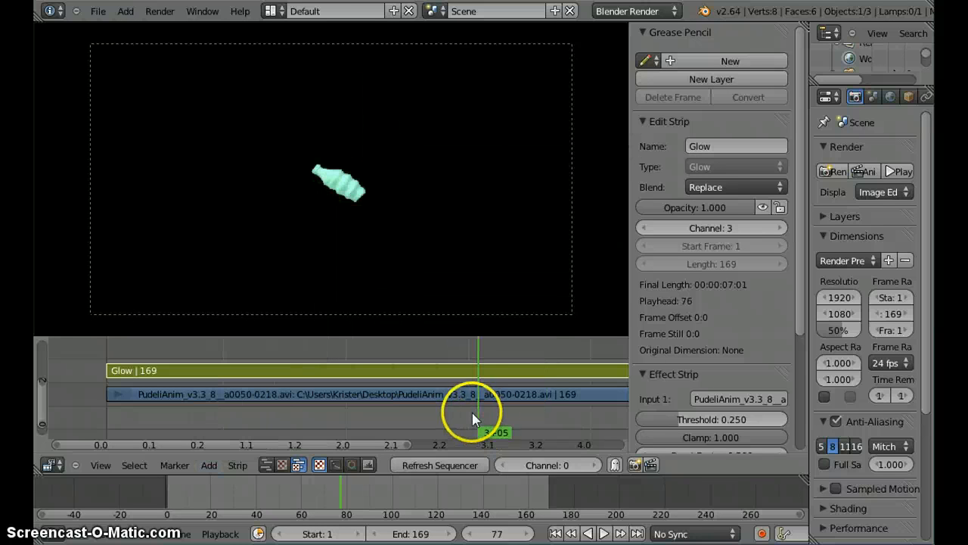
click(415, 391)
middle_drag(424, 394, 325, 393)
scroll(349, 395, down, 6)
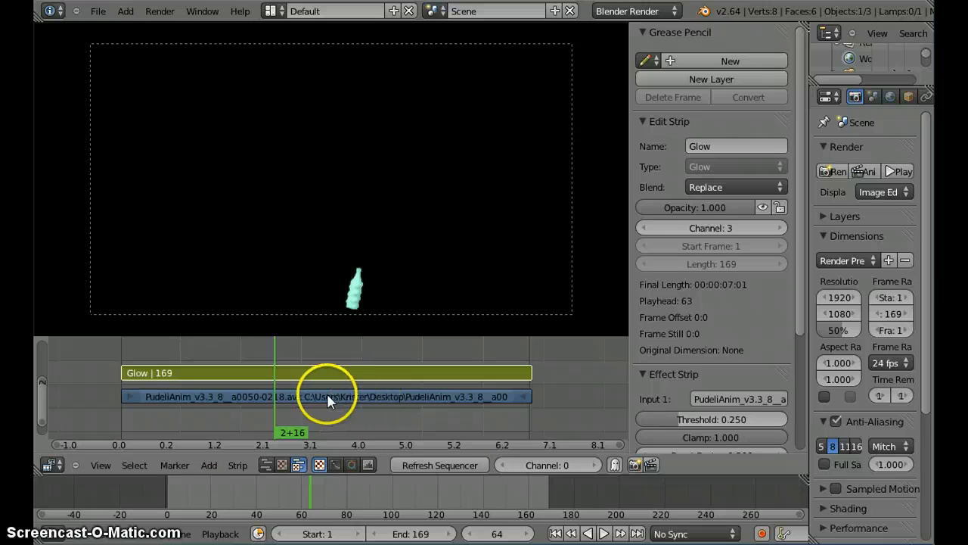
Step: Delete the Glow effect strip above the movie strip
scroll(324, 394, down, 3)
right_click(316, 396)
right_click(324, 380)
key(Delete)
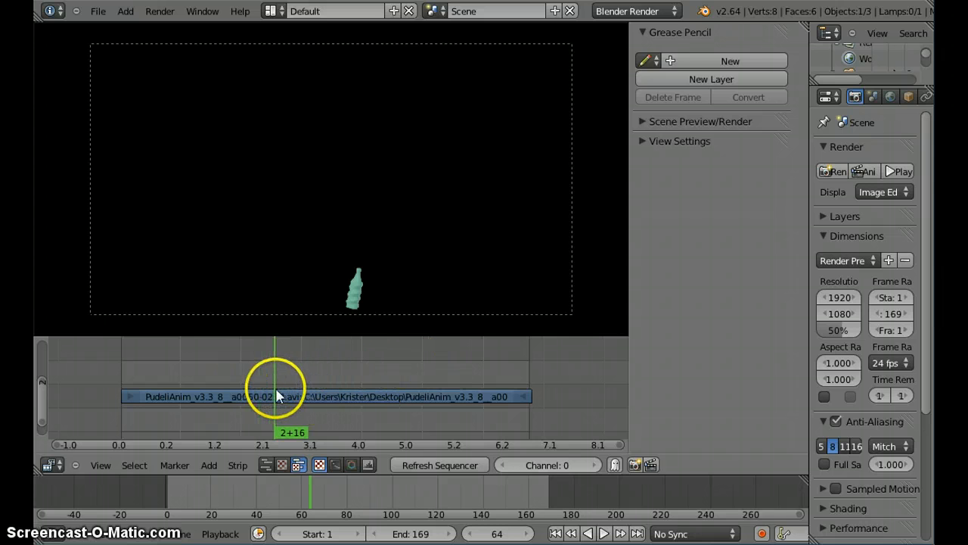
Step: Scrub to frame 70 and cut the movie strip in two there
right_click(294, 397)
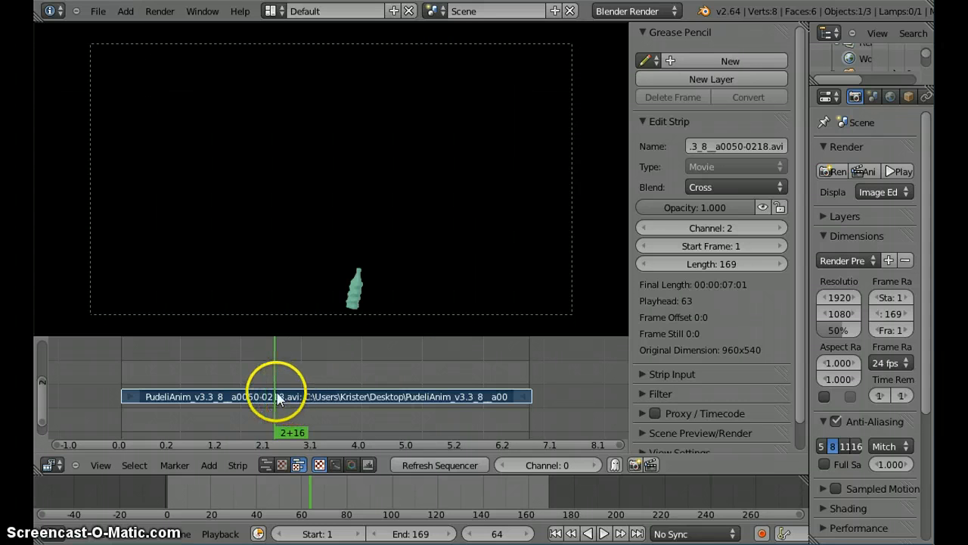
drag(273, 396, 287, 396)
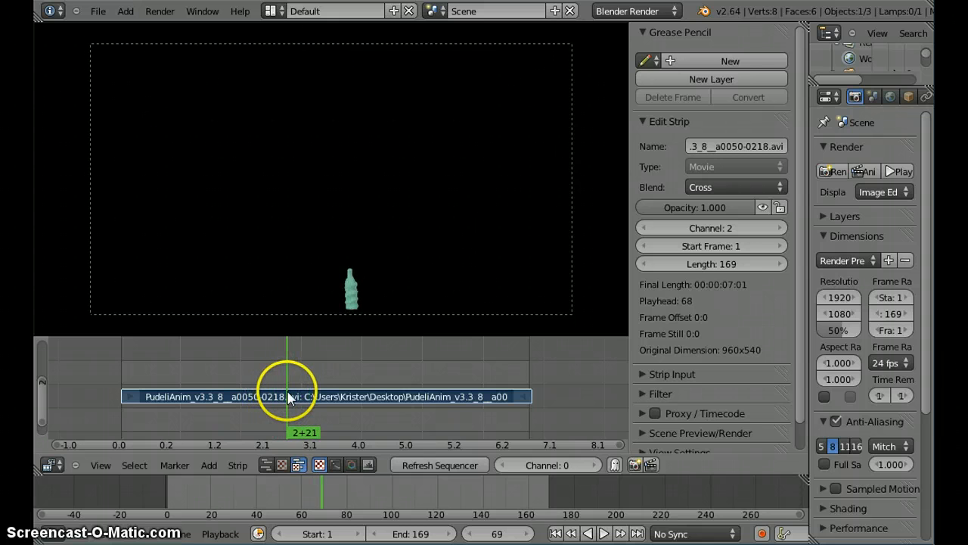
click(392, 371)
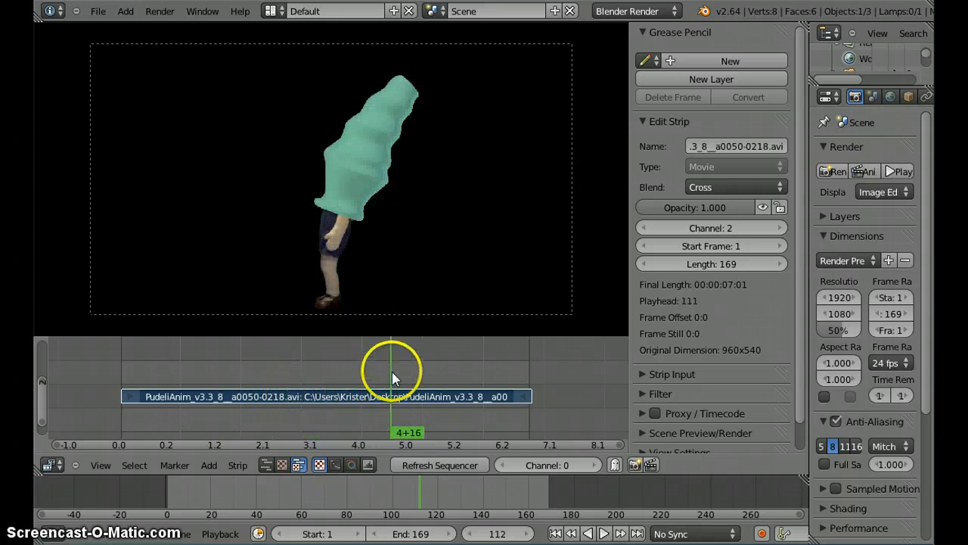
click(289, 375)
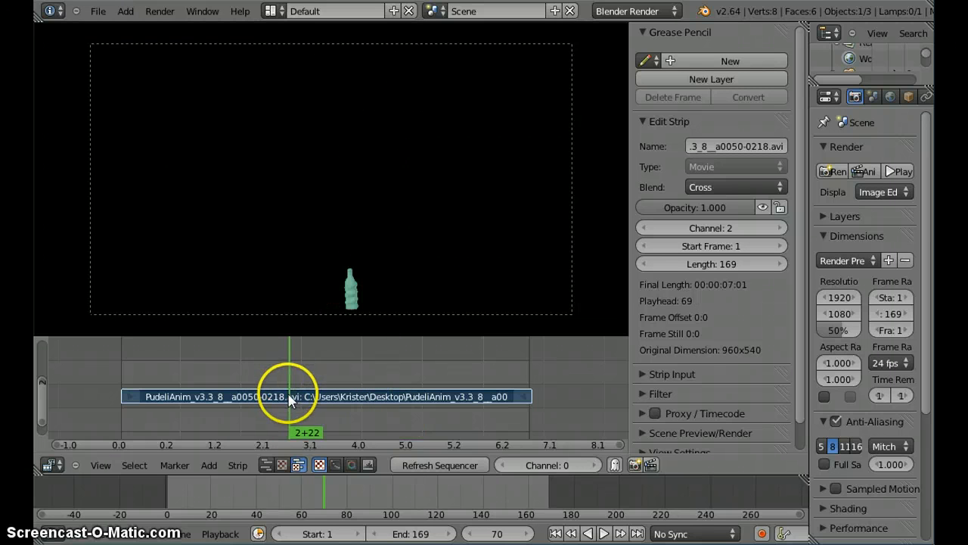
scroll(294, 408, up, 3)
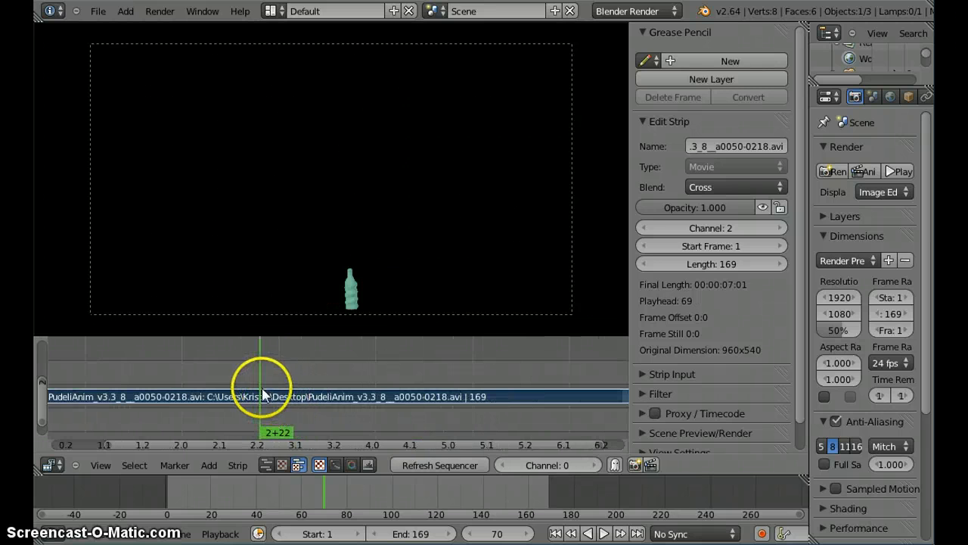
key(k)
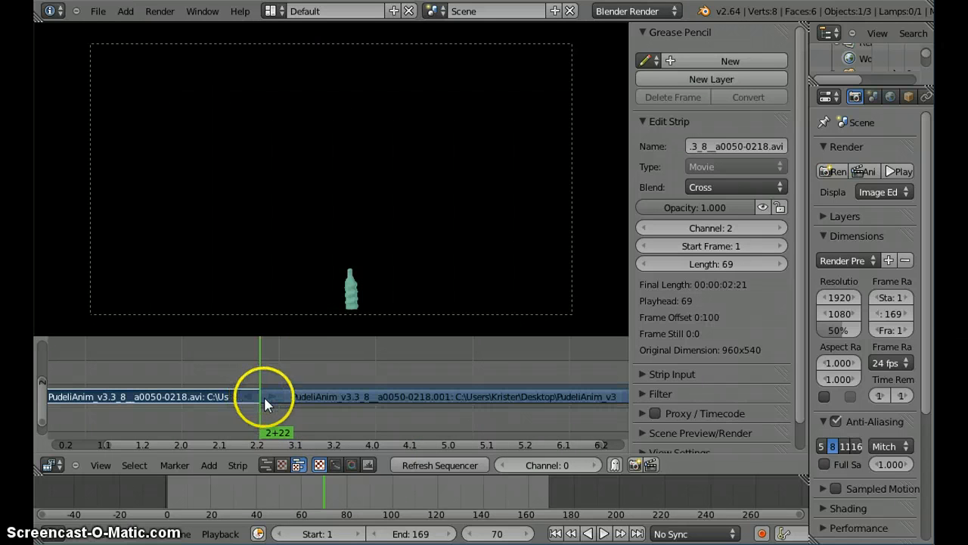
Step: Try sliding the second half of the cut movie, place it at Start Frame 2, and scrub to frame 106
scroll(266, 400, down, 4)
right_click(343, 399)
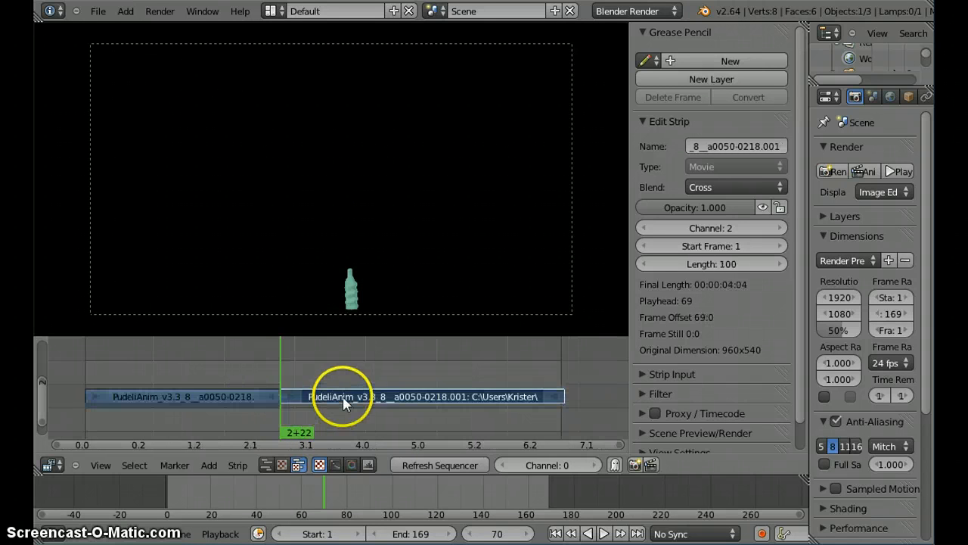
key(g)
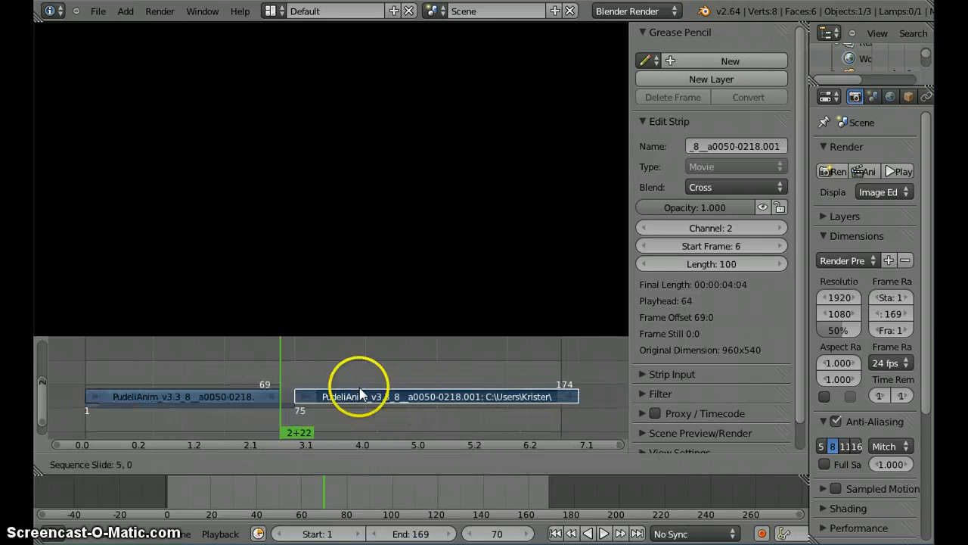
click(389, 391)
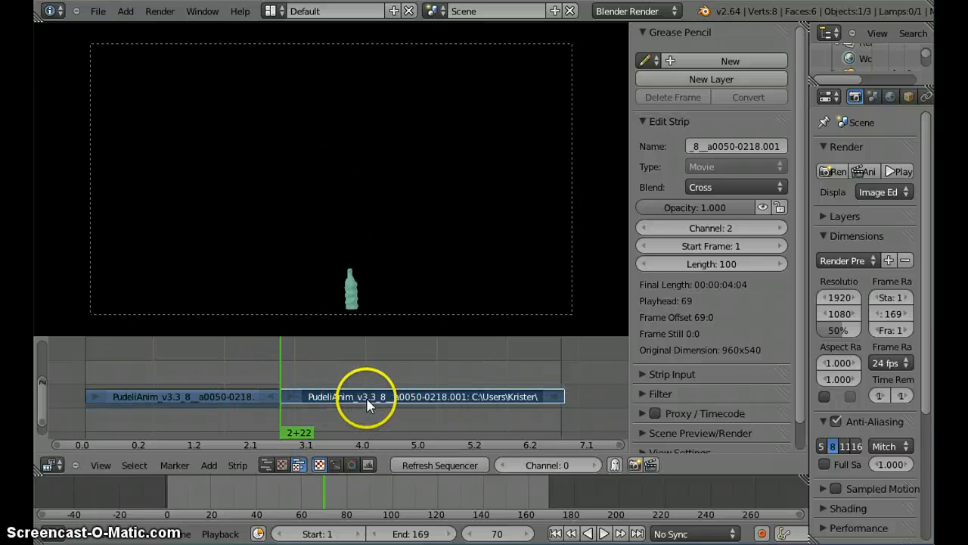
key(g)
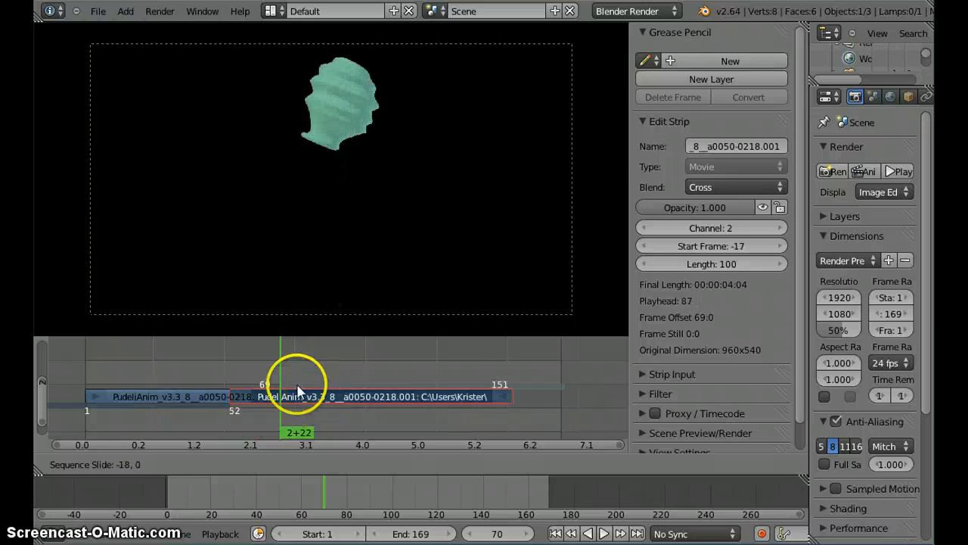
click(371, 382)
click(373, 382)
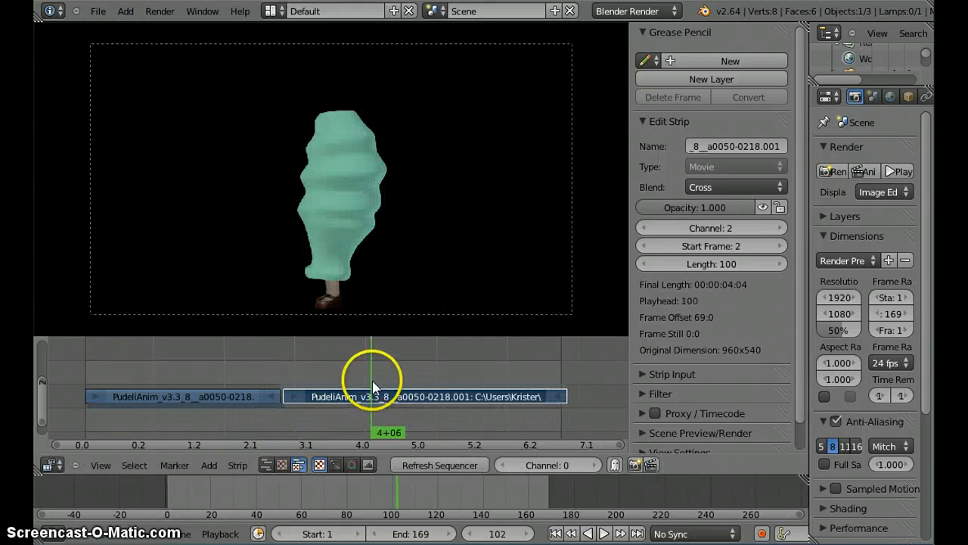
click(382, 383)
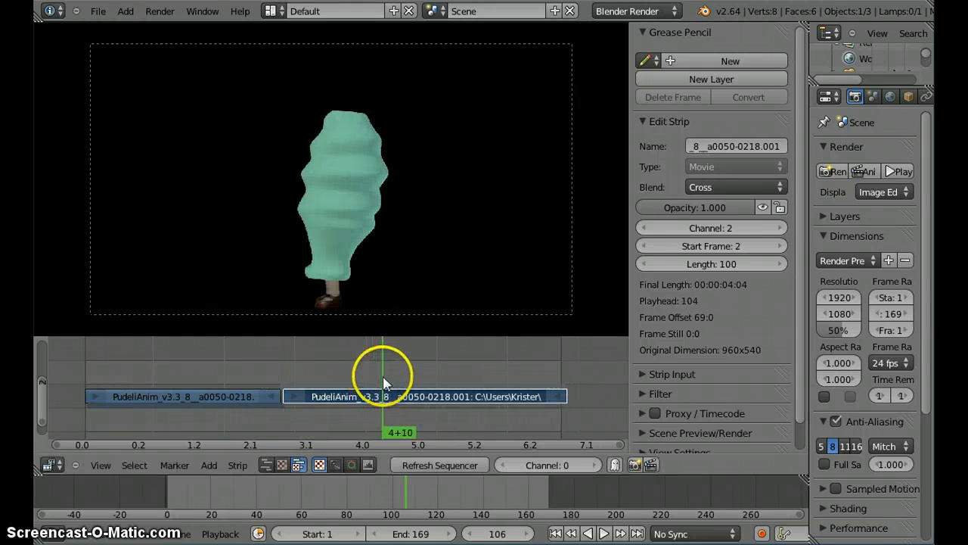
Step: Trim the beginning of the second strip so its length is 67 frames
right_click(293, 394)
key(g)
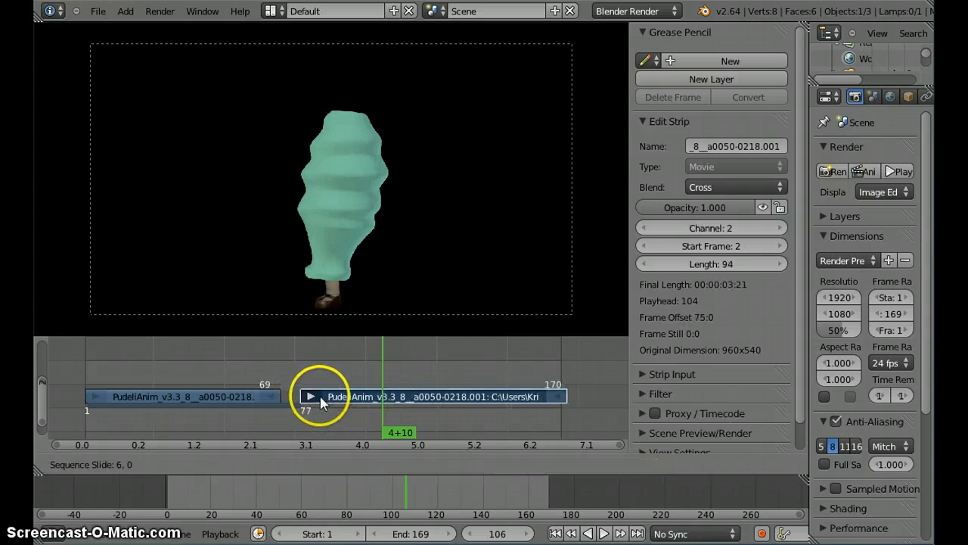
click(397, 396)
Step: Slide the trimmed second strip to Start Frame -32 against the first strip's end, and scrub across the cut to frame 74
right_click(411, 399)
key(g)
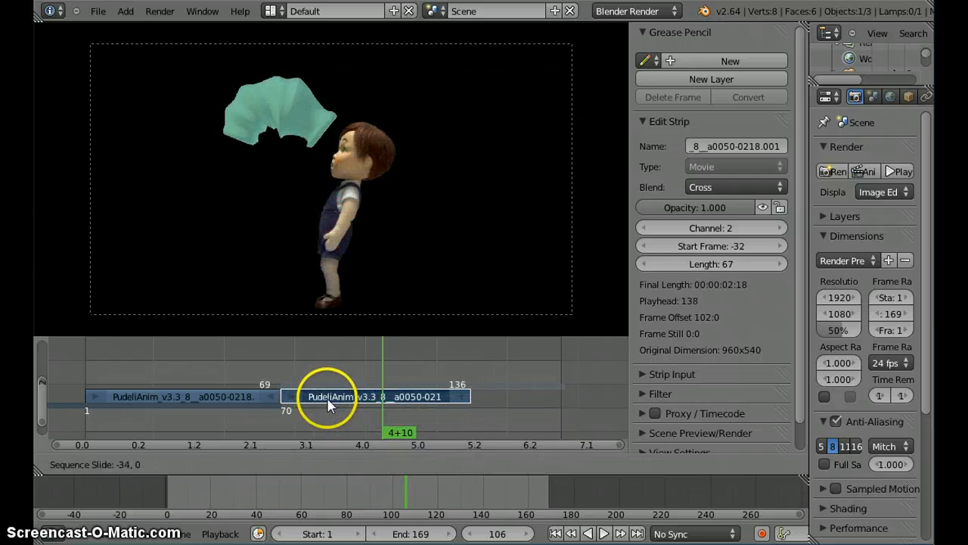
click(323, 403)
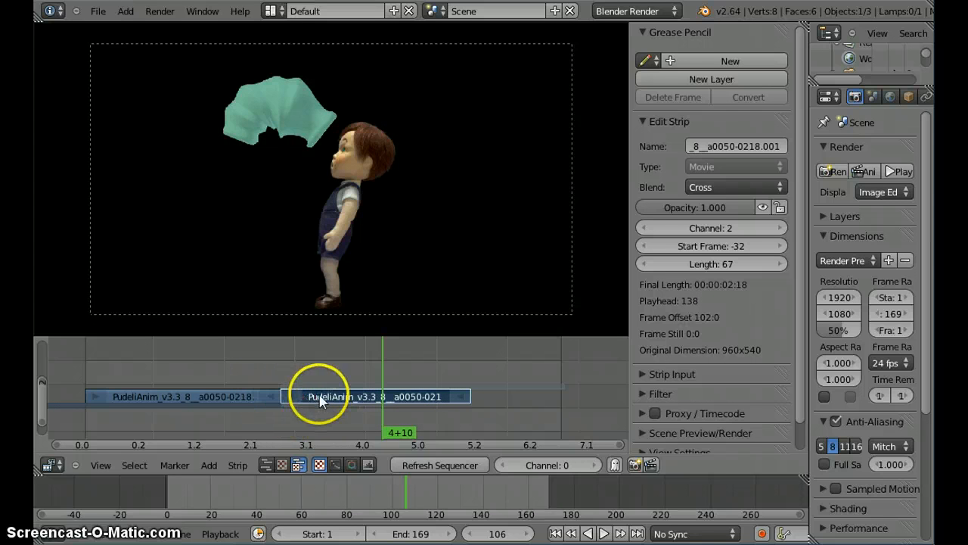
key(g)
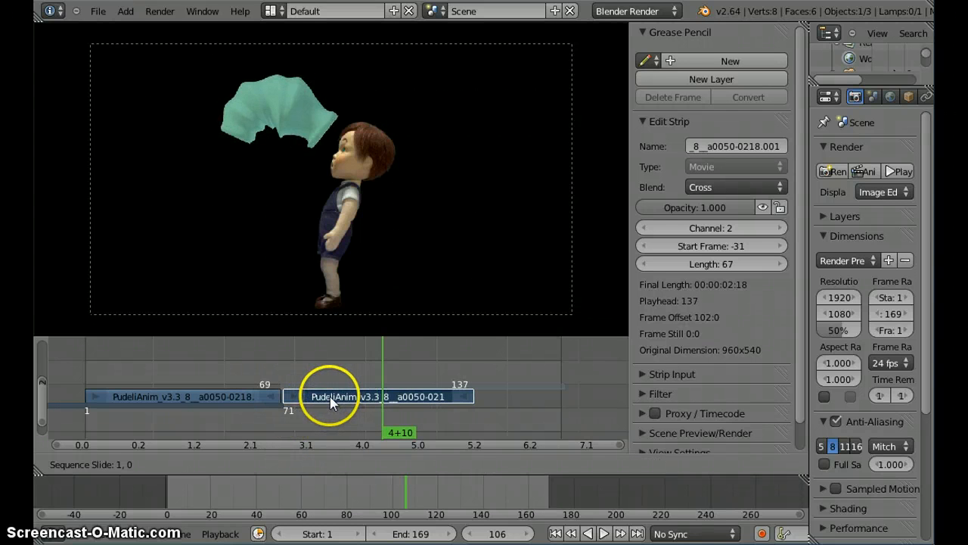
key(Escape)
click(279, 373)
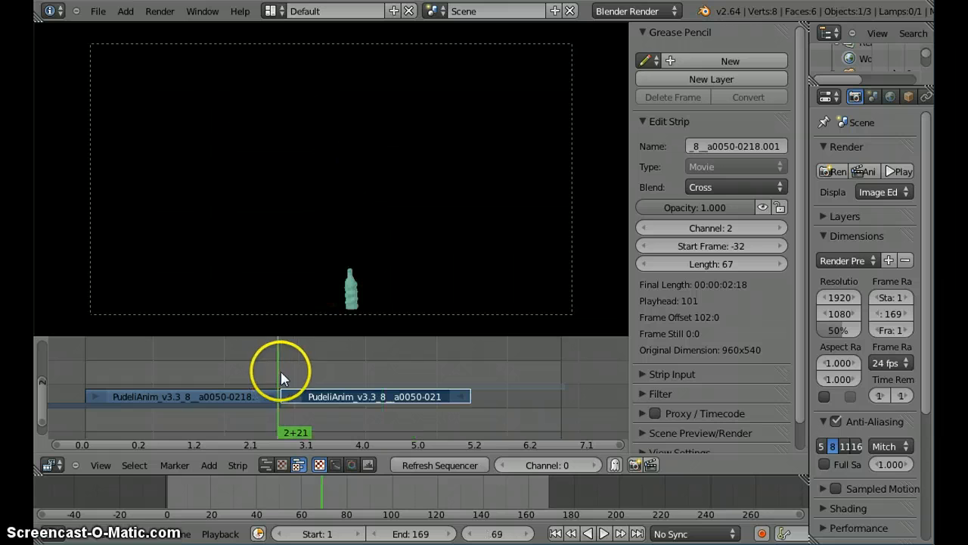
mouse_move(281, 372)
mouse_down()
mouse_move(268, 373)
mouse_move(292, 373)
mouse_up()
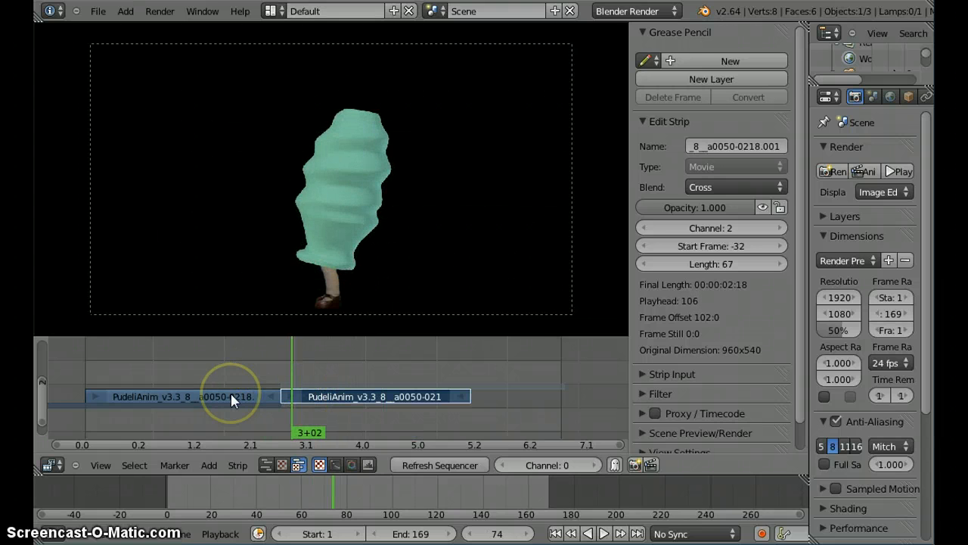
Step: Move the first strip to channel 3 at Start Frame 13, overlapping the second, and add a Cross effect between both strips
right_drag(231, 394, 253, 372)
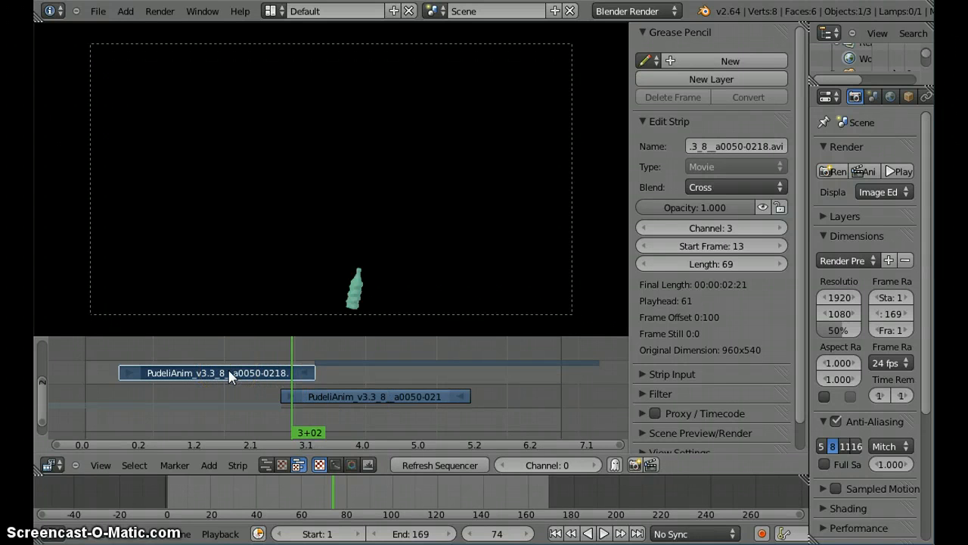
right_click(350, 397)
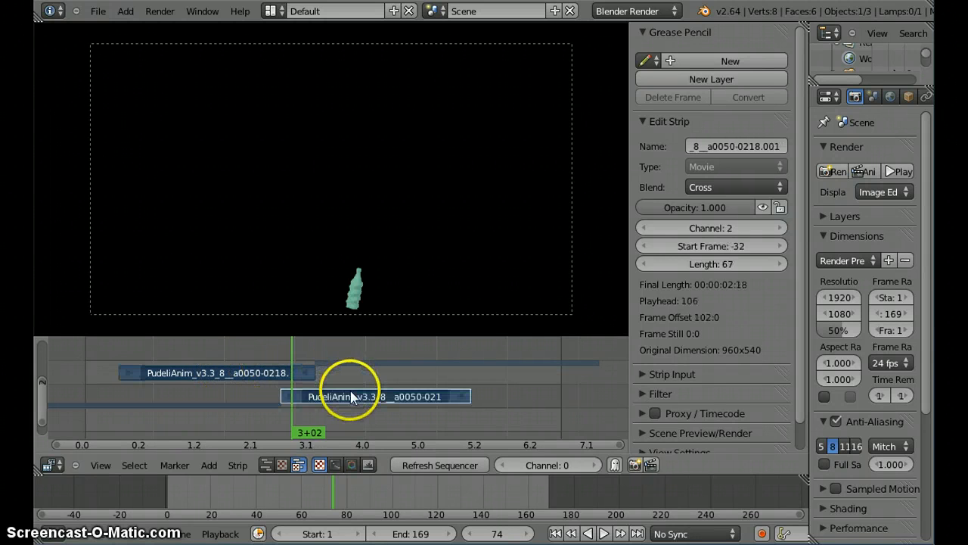
click(210, 465)
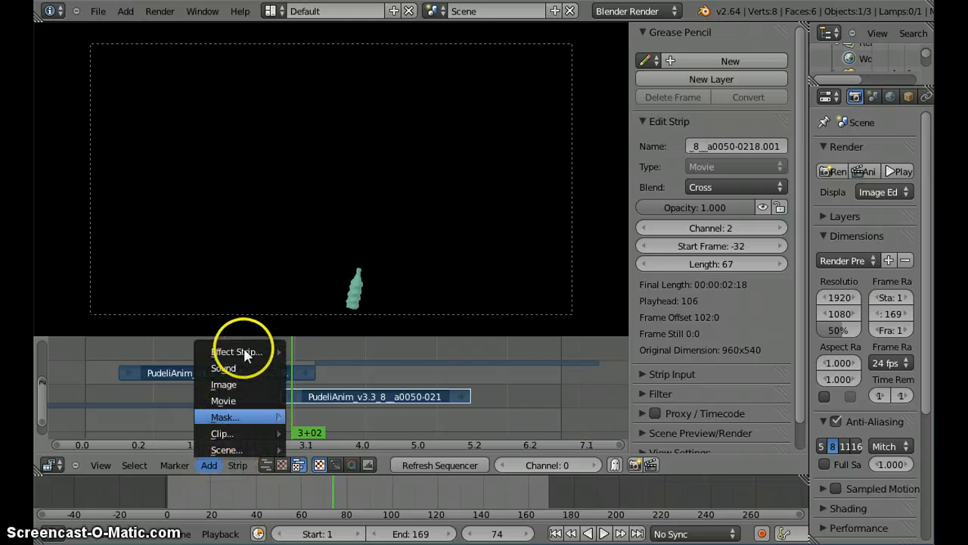
mouse_move(245, 352)
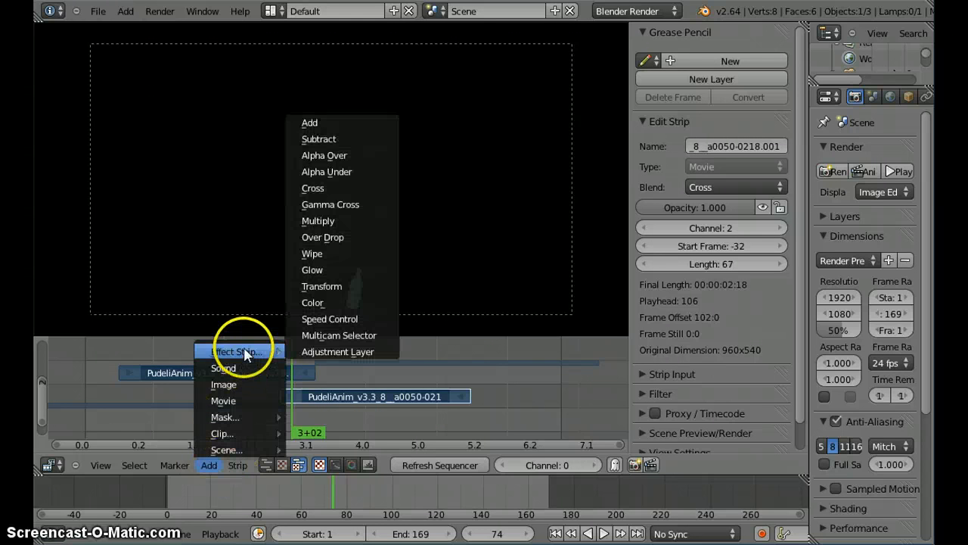
click(321, 188)
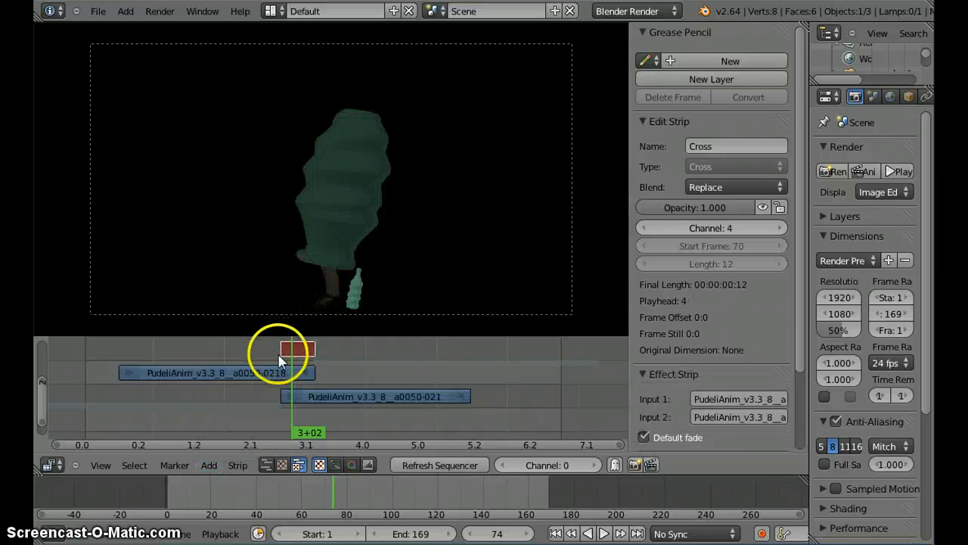
Step: Scrub through the Cross transition between the two strips, ending at frame 85, to review the crossfade
scroll(286, 361, up, 4)
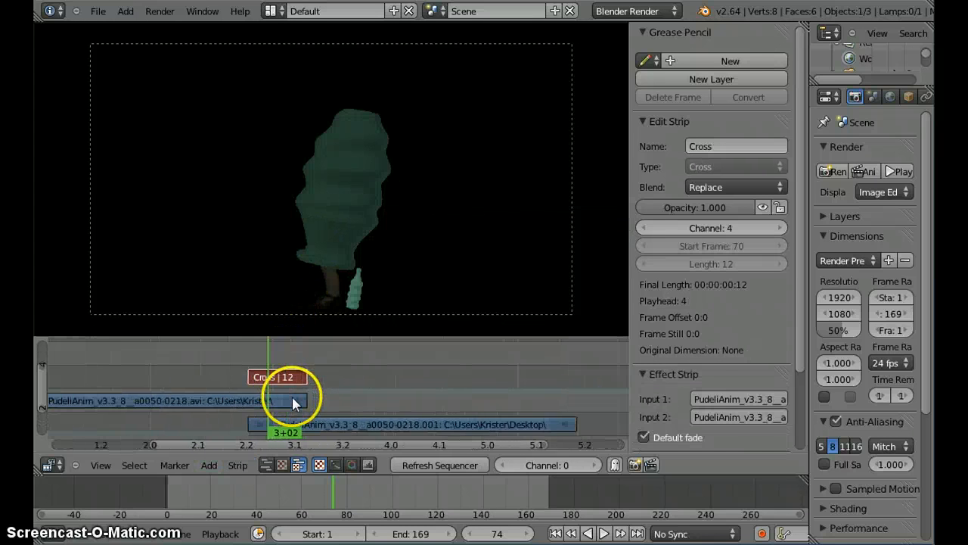
middle_drag(326, 354, 331, 370)
click(305, 367)
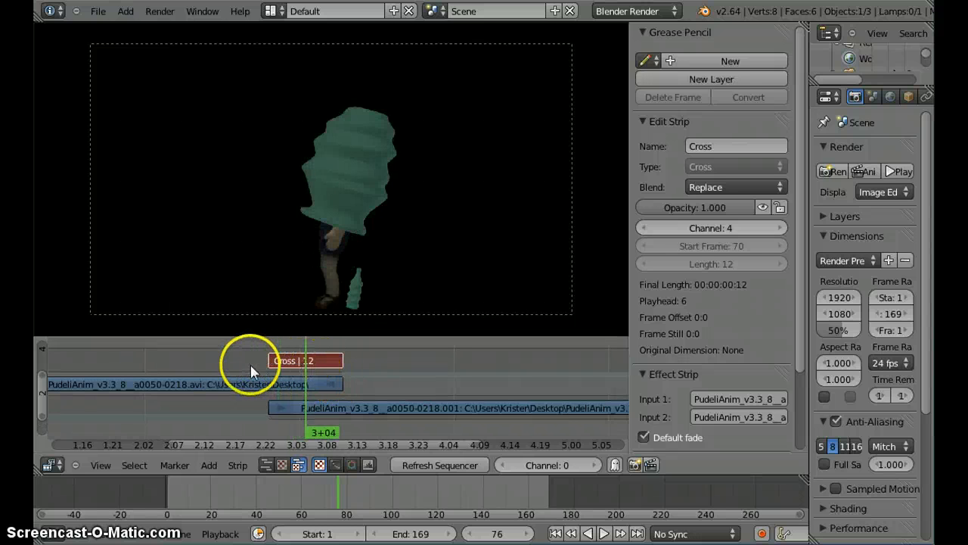
drag(251, 368, 360, 371)
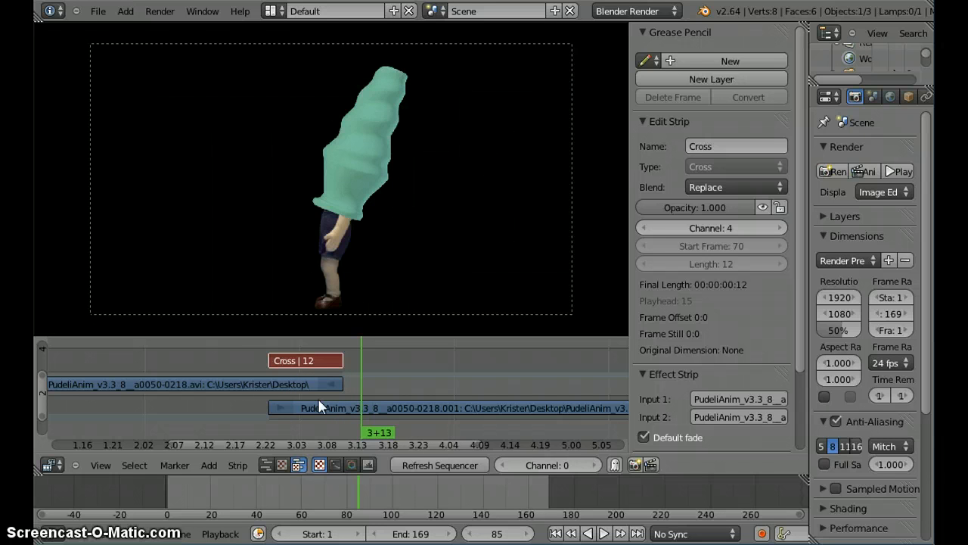
scroll(336, 219, down, 2)
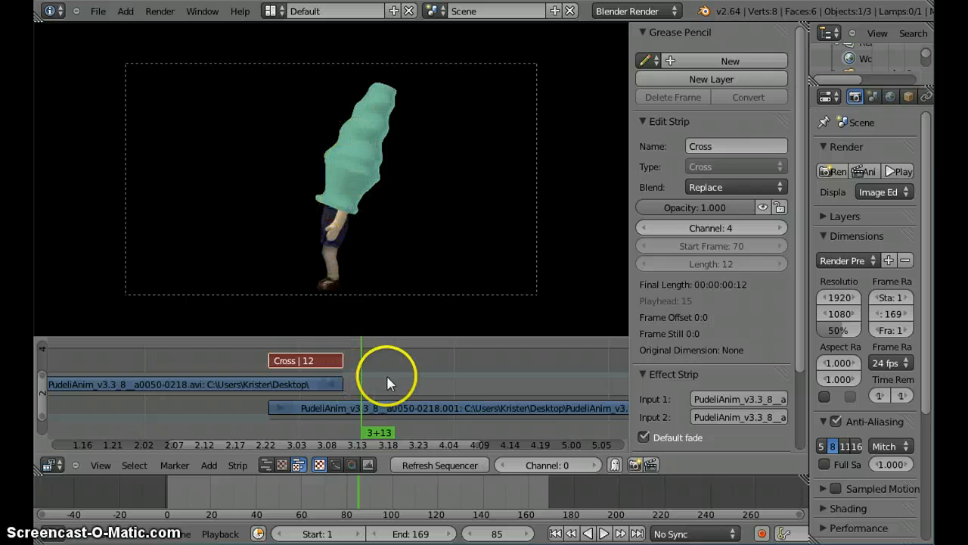
Step: Go to the end of the second strip at frame 136 and set the scene's end frame to 136
scroll(387, 374, down, 2)
click(521, 390)
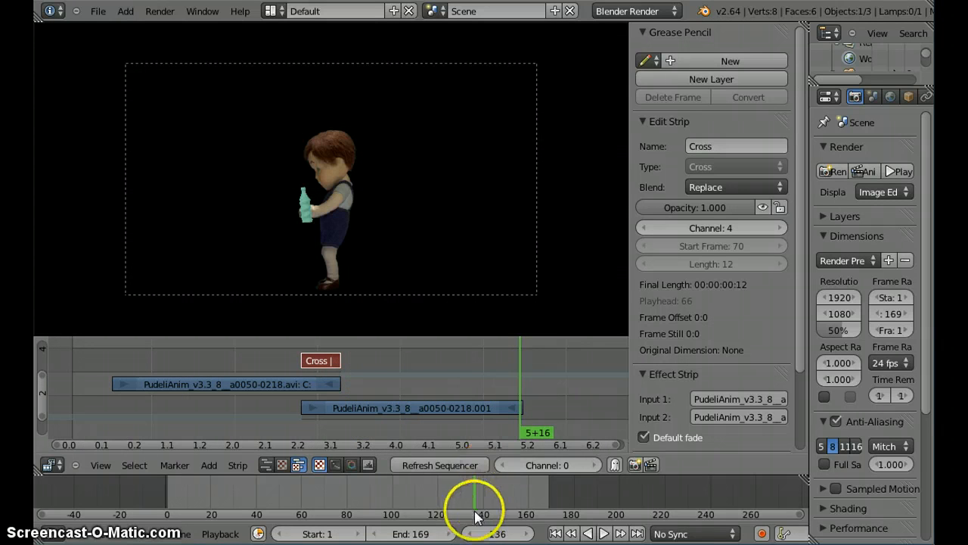
click(418, 536)
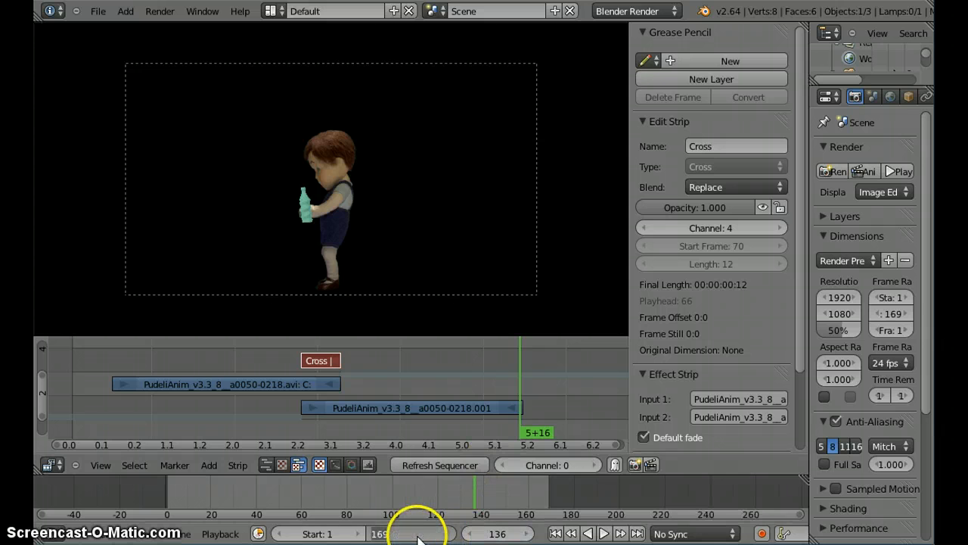
text(136)
key(Return)
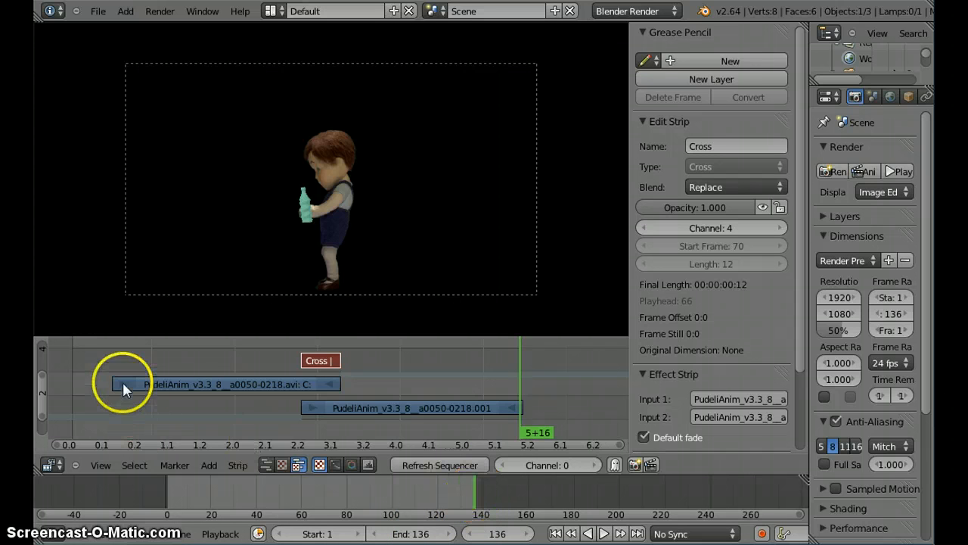
Step: Scrub to frame 9, select both movie strips with the Cross effect, and slide them 12 frames earlier so the first strip starts at frame 1
drag(112, 366, 98, 368)
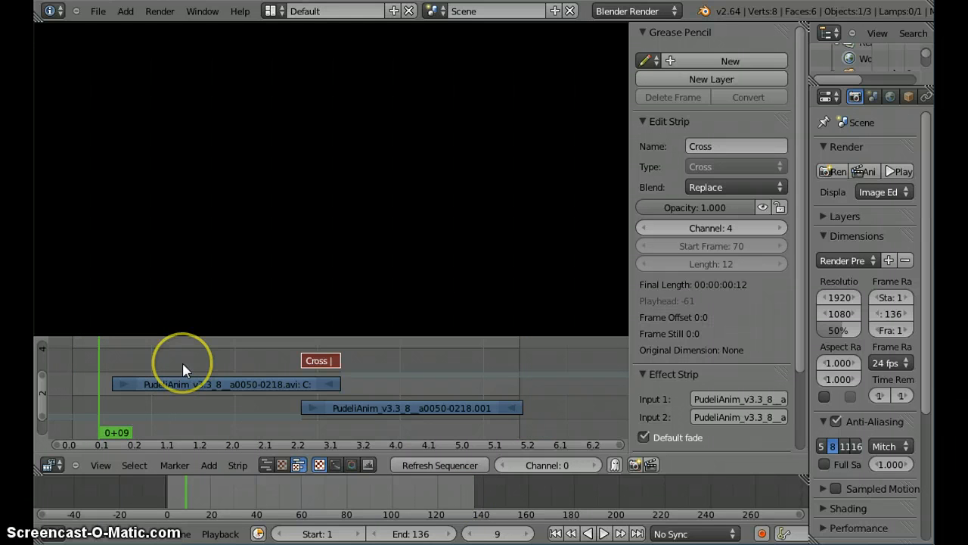
right_click(310, 362)
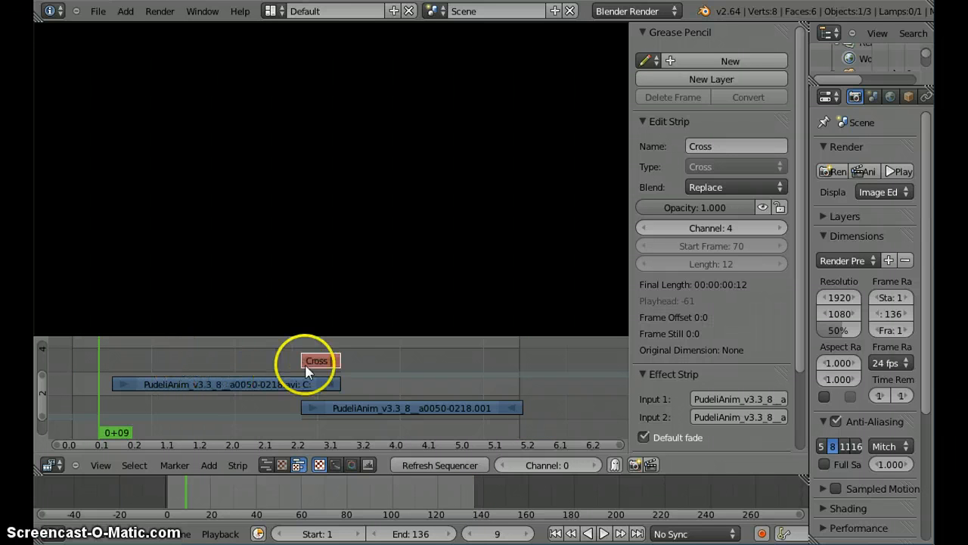
right_click(321, 363)
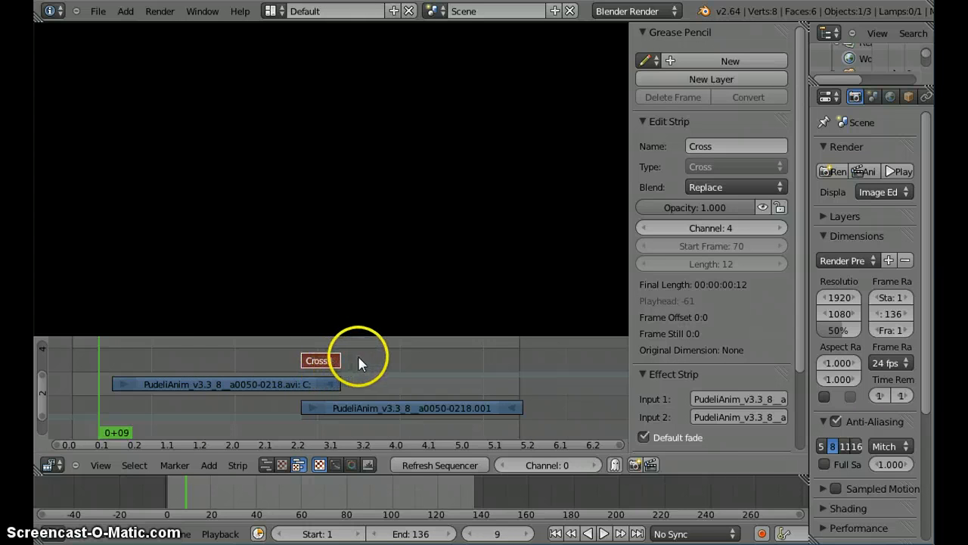
key(a)
key(a)
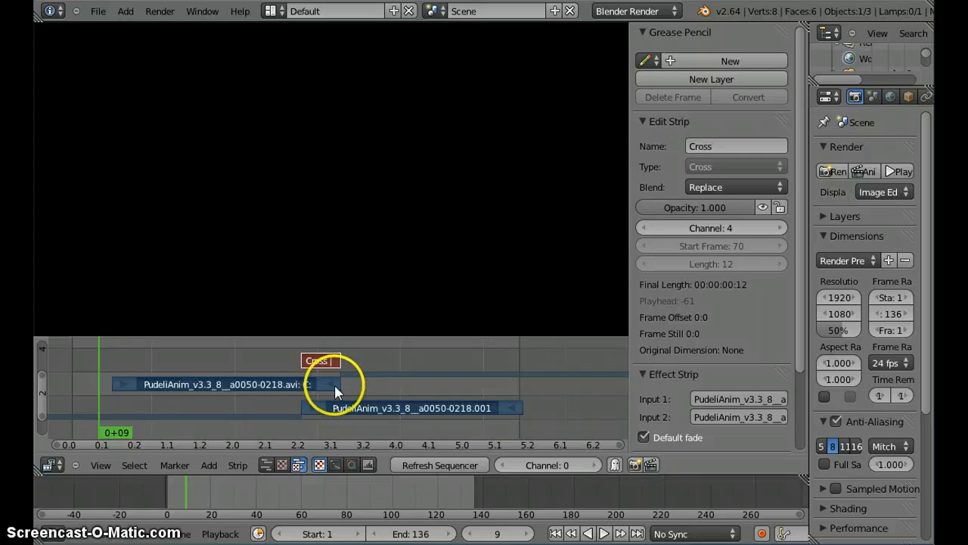
right_drag(395, 406, 314, 406)
right_click(314, 406)
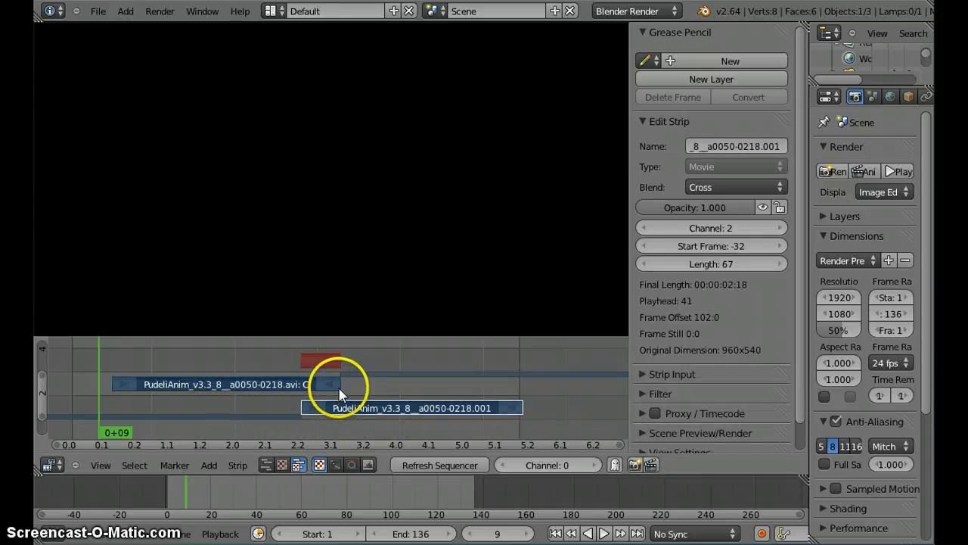
key(g)
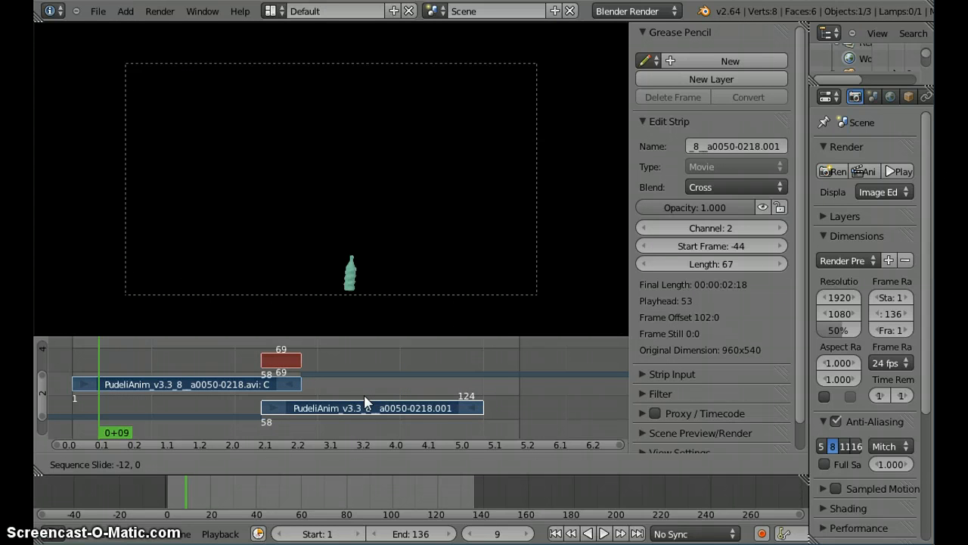
click(383, 393)
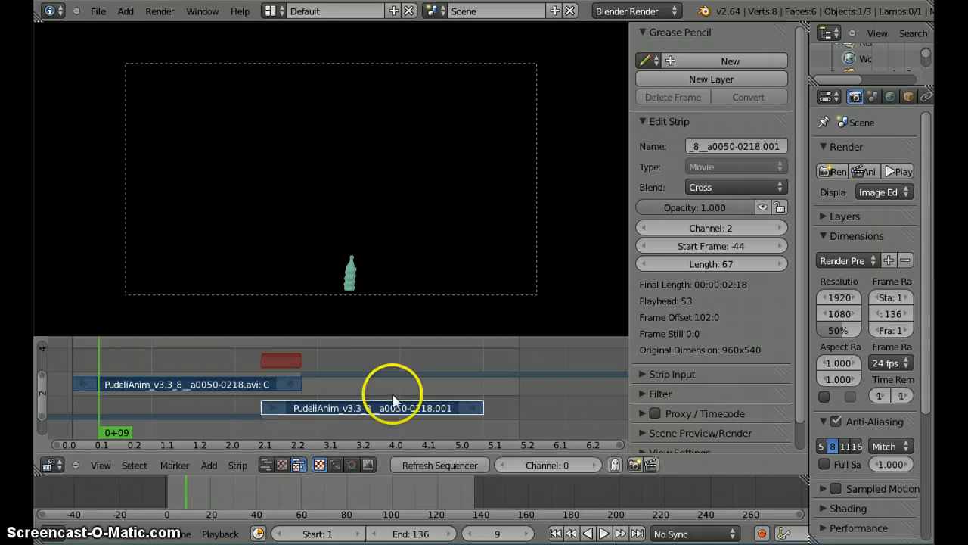
Step: Go to the end of the moved second strip at frame 124 and set the scene's end frame to 124
click(479, 395)
drag(480, 395, 481, 395)
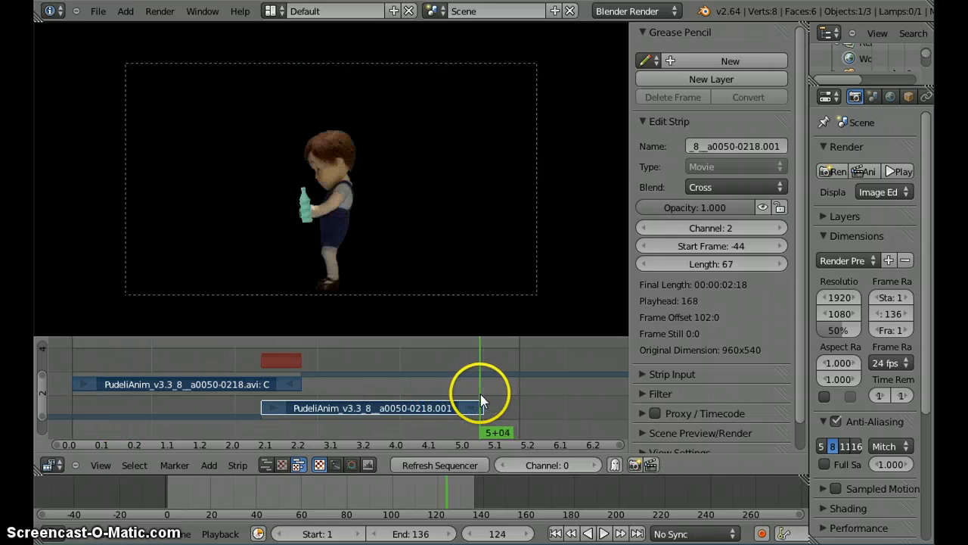
click(411, 534)
text(124)
key(Return)
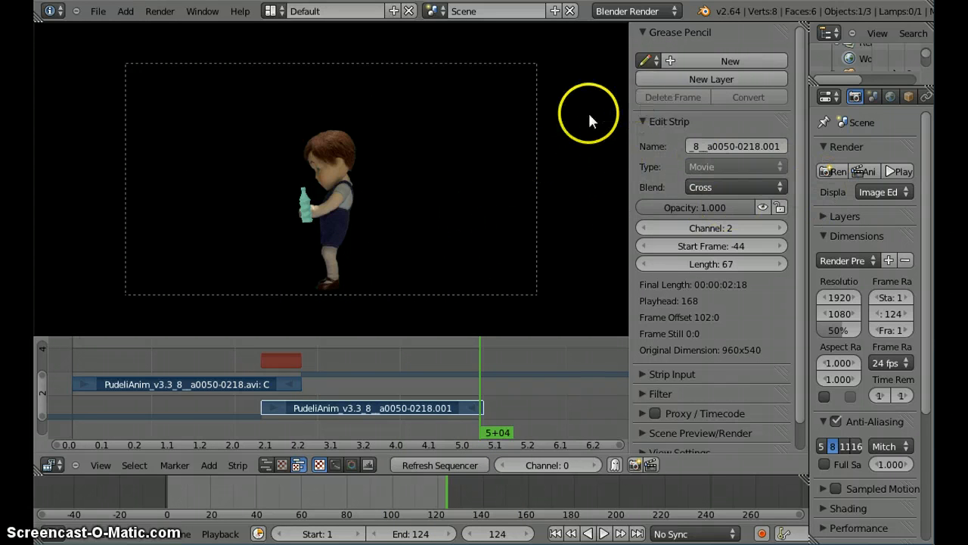
Step: Hide the strip properties, widen the render settings area, and set the resolution scale to 100% and the frame rate to 25 fps
key(n)
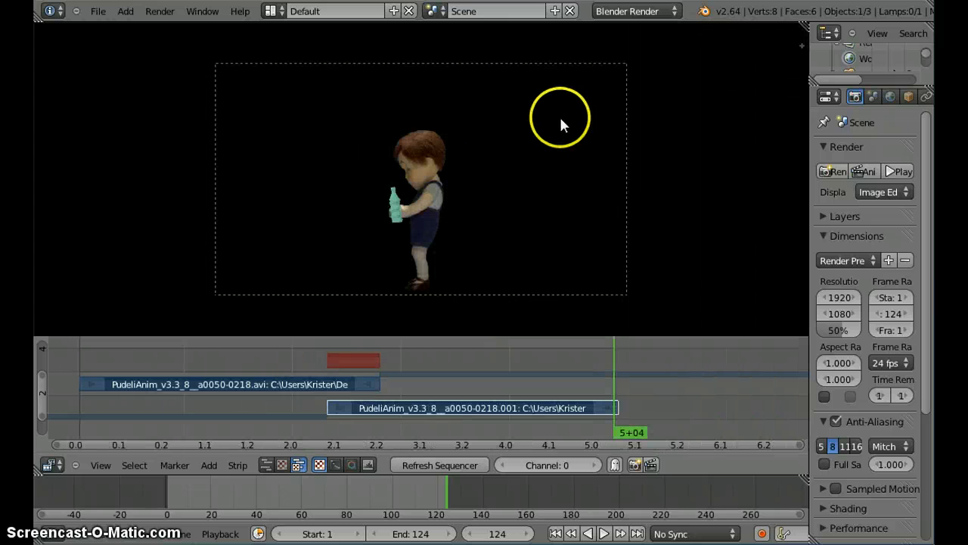
drag(813, 174, 640, 175)
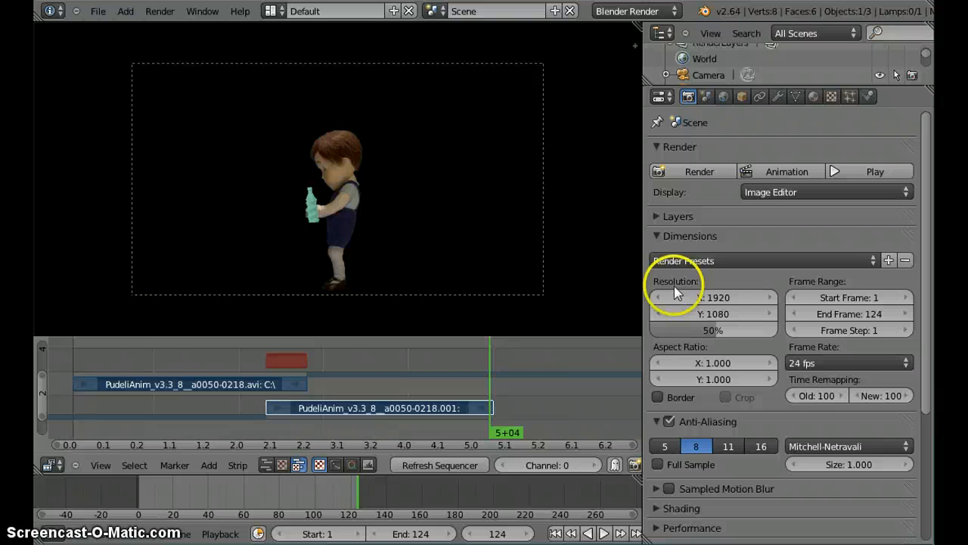
click(714, 298)
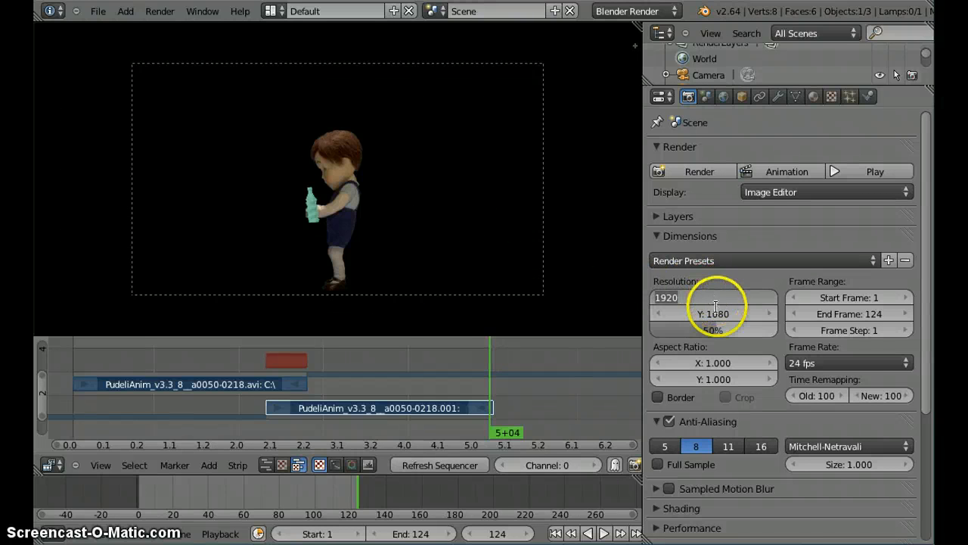
key(Return)
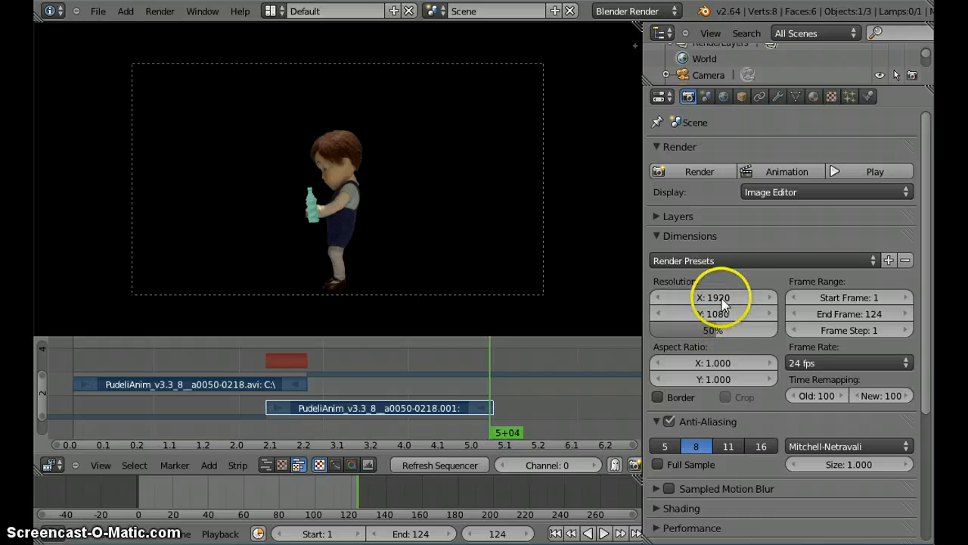
drag(699, 330, 861, 330)
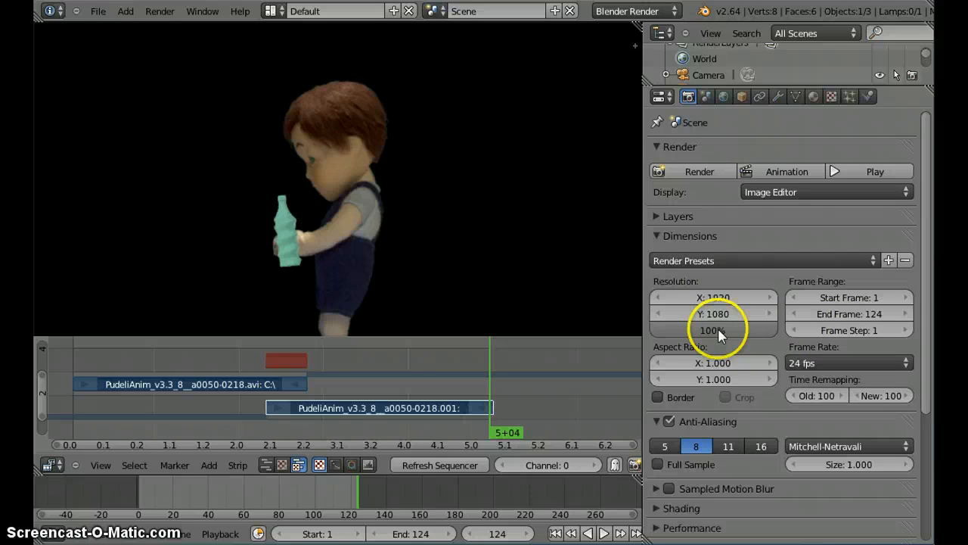
click(855, 365)
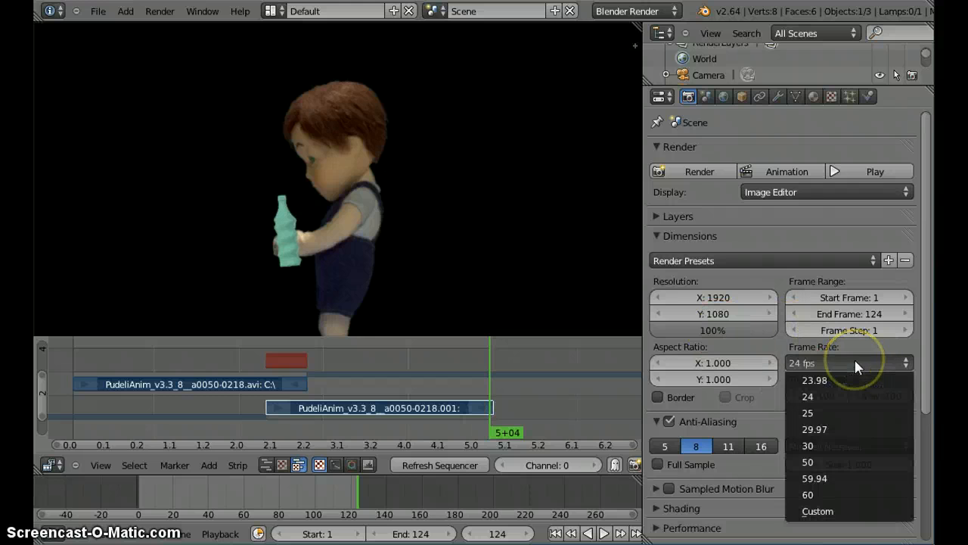
click(815, 414)
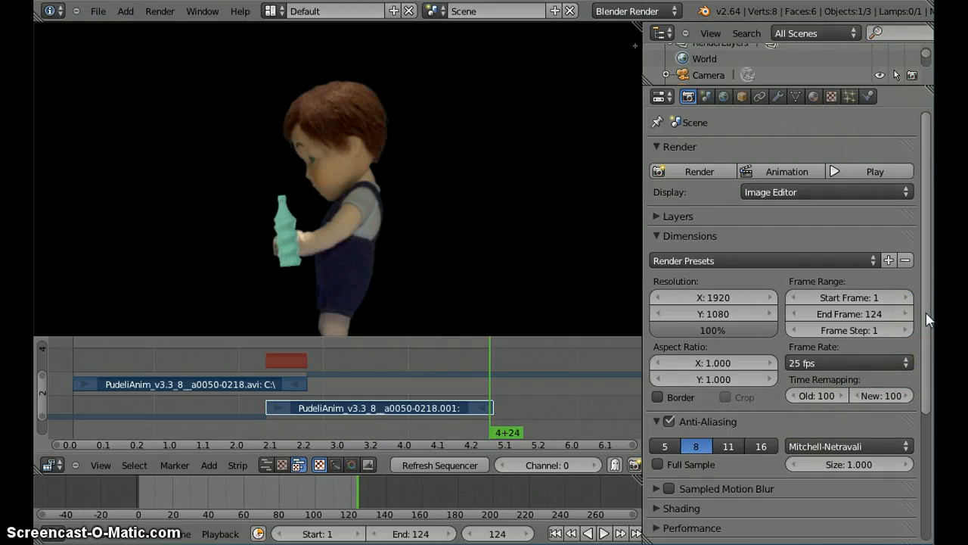
Step: Collapse the dimensions and anti-aliasing settings, and set the render output to a file named FAILINIMI on the Desktop
mouse_move(926, 313)
mouse_down()
mouse_move(927, 372)
mouse_move(925, 305)
mouse_up()
click(691, 235)
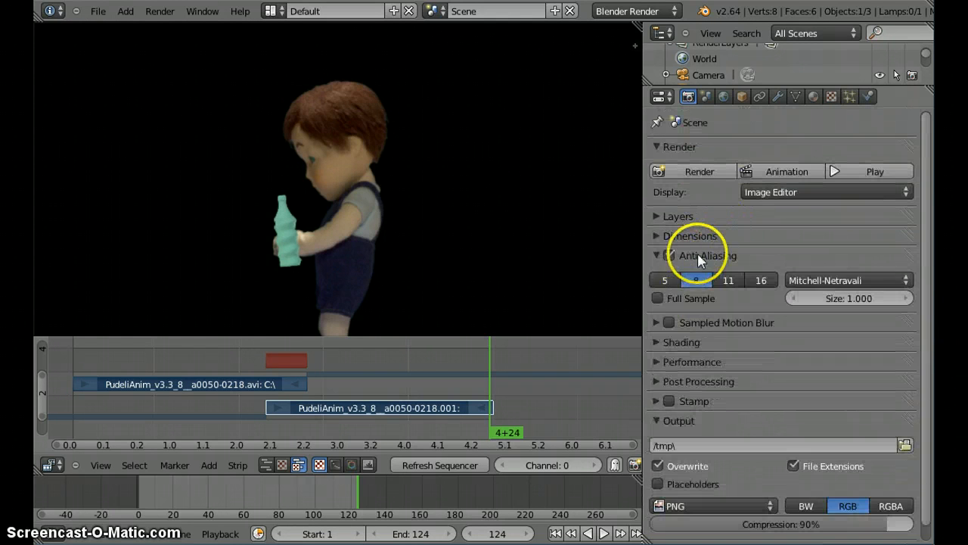
click(698, 255)
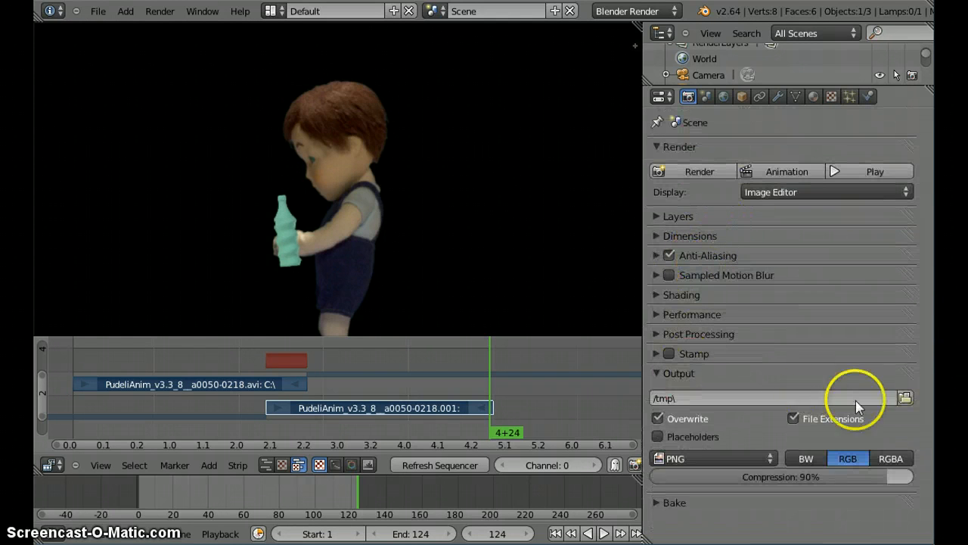
click(905, 398)
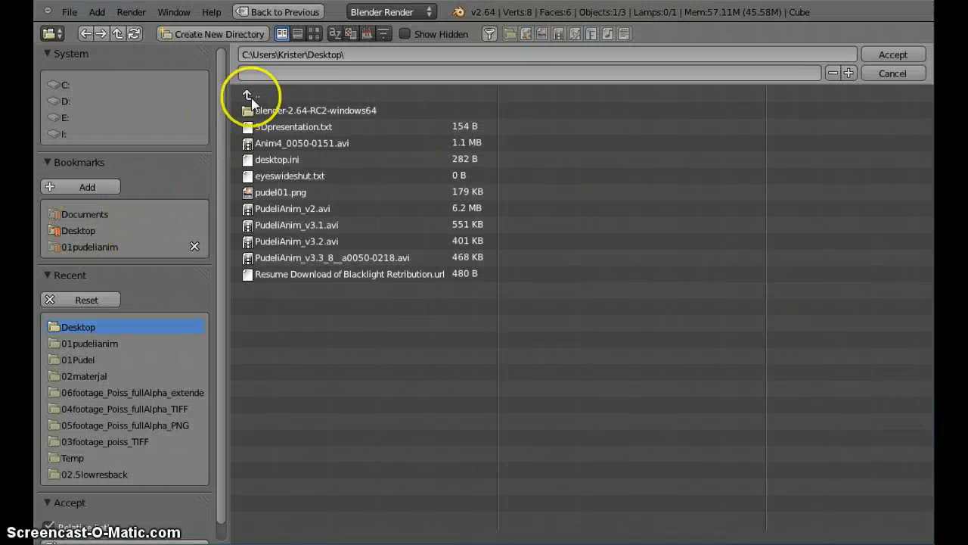
click(275, 71)
click(596, 144)
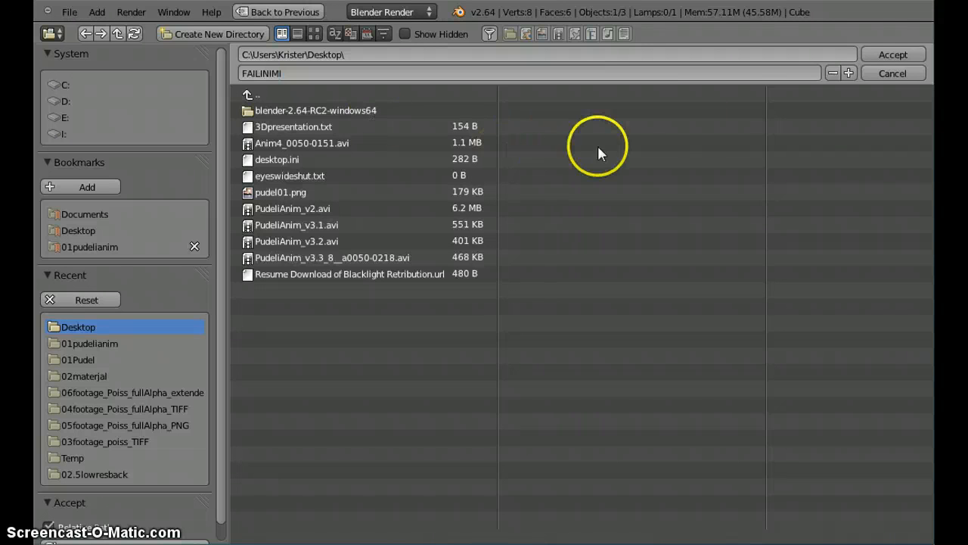
click(893, 54)
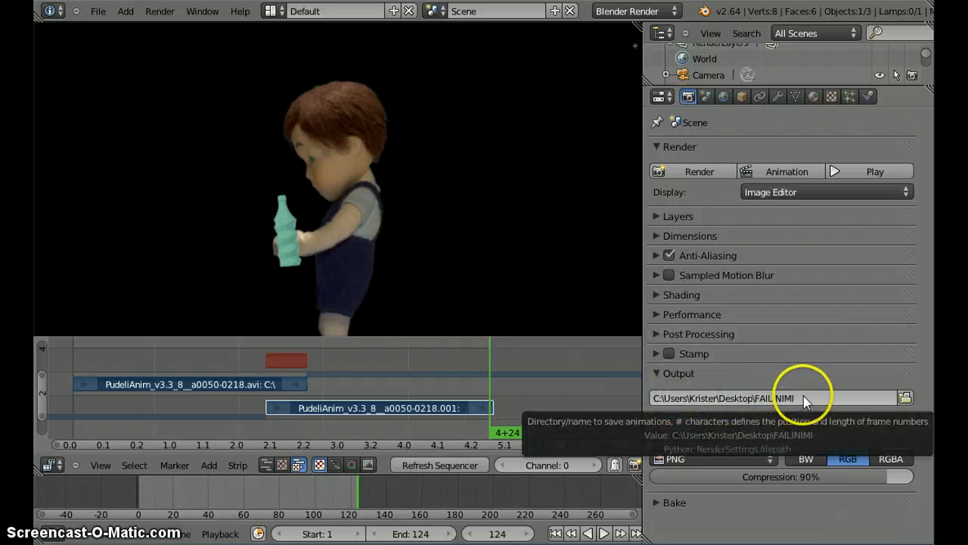
Step: Set the output file format to the H.264 movie type and expand its encoding settings
click(773, 462)
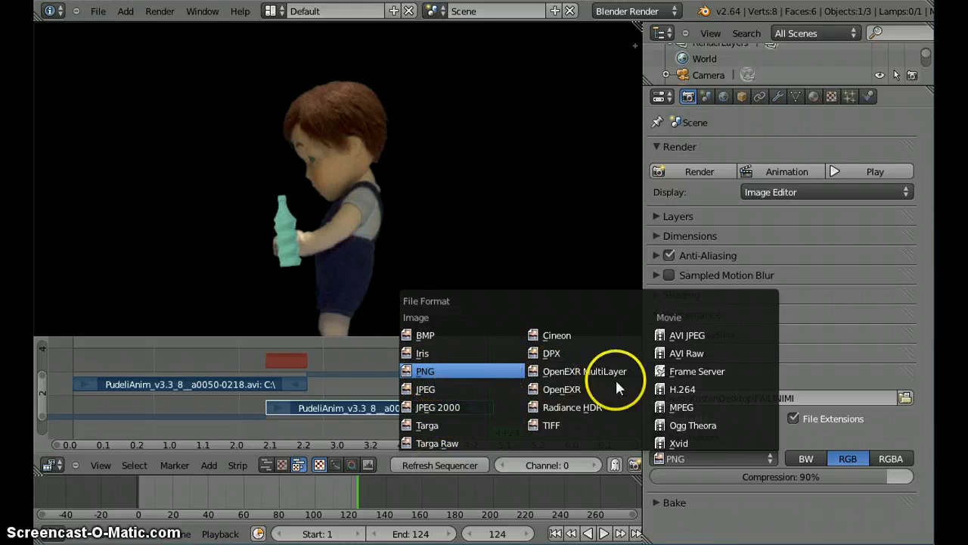
click(689, 393)
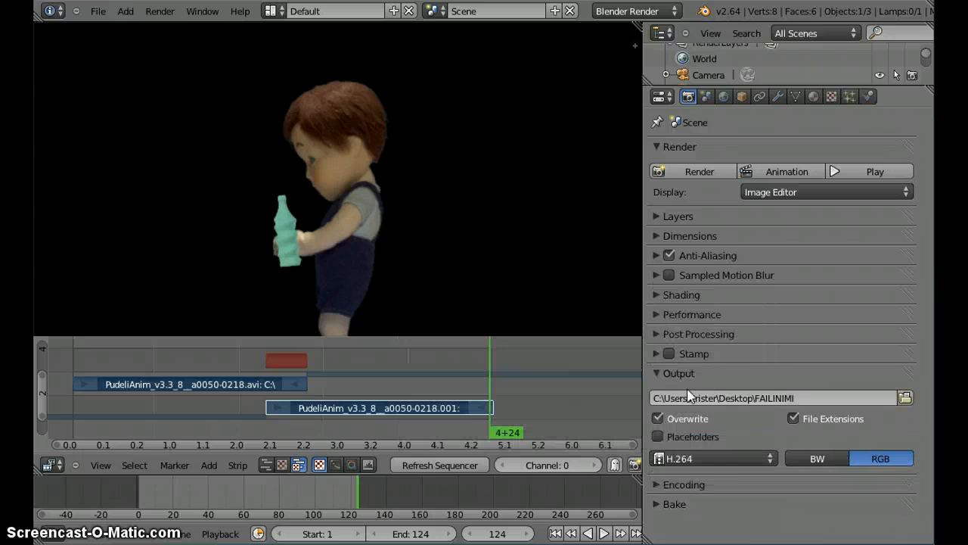
click(694, 485)
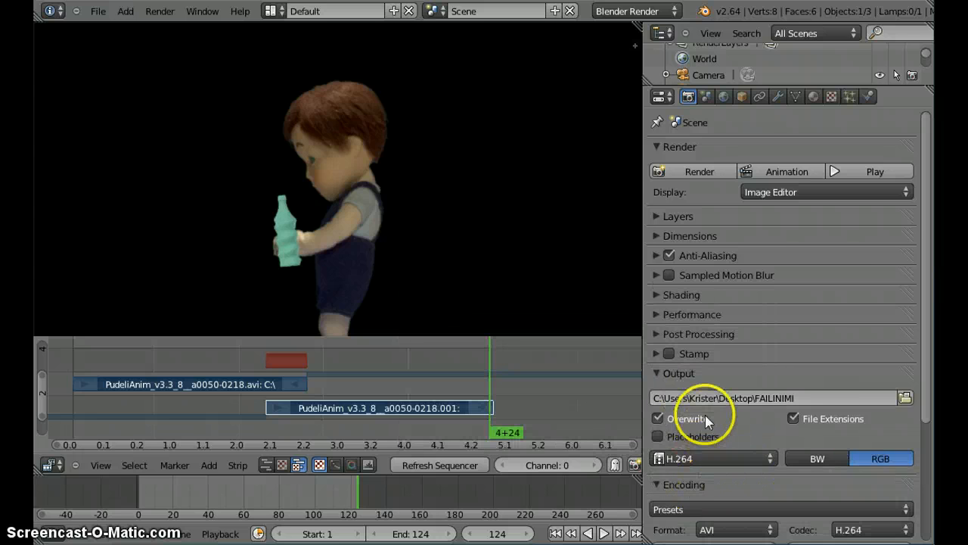
Step: Set the video encoding bitrate to 20000 kb/s and the encoding format to H.264
scroll(705, 415, down, 5)
click(711, 392)
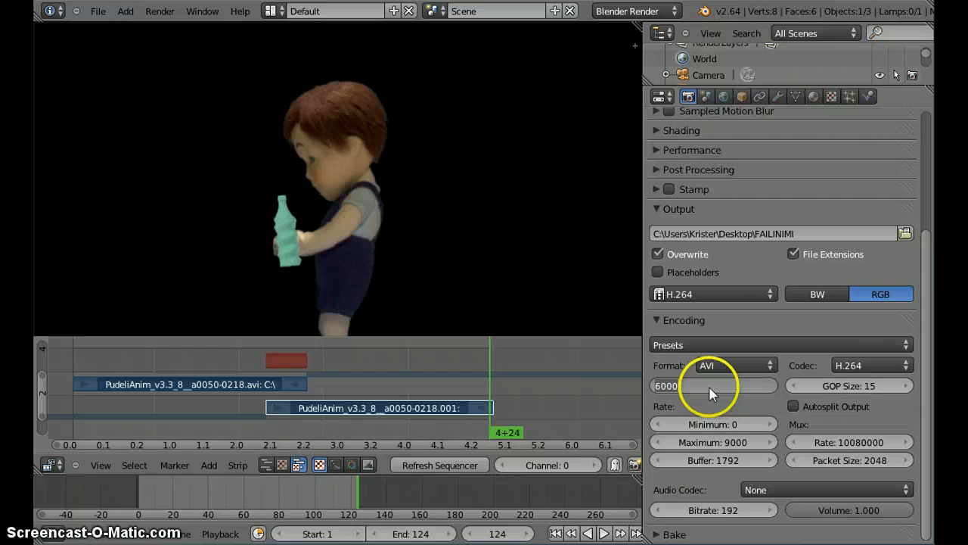
text(20000)
key(Return)
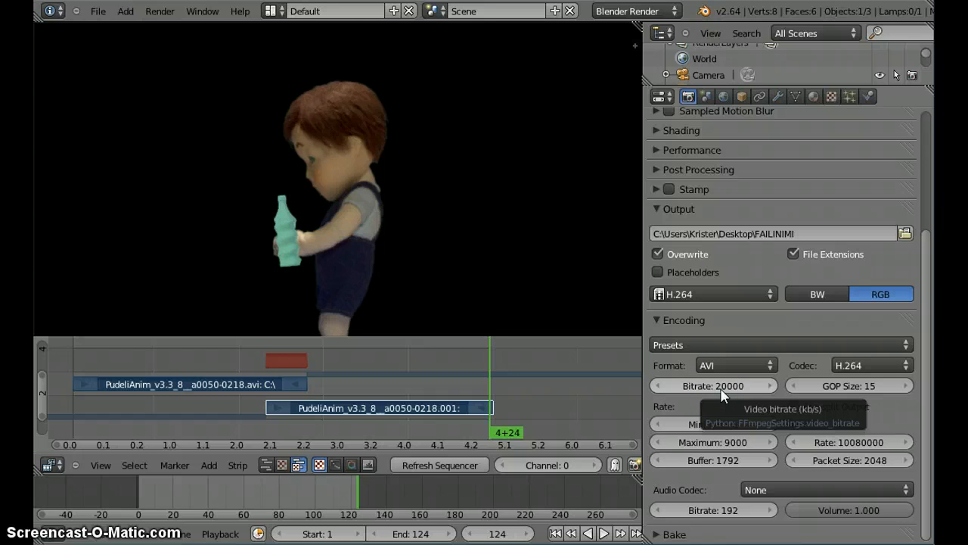
click(761, 364)
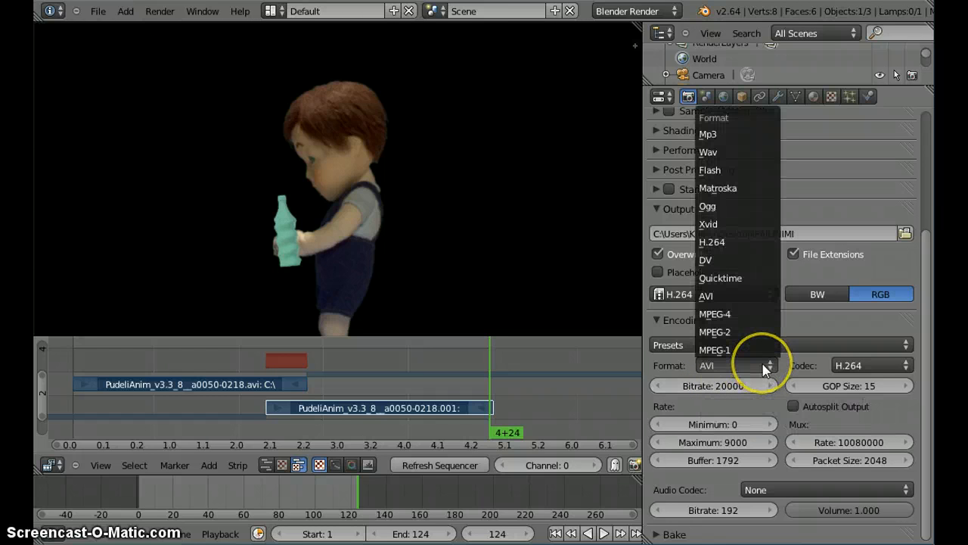
click(738, 241)
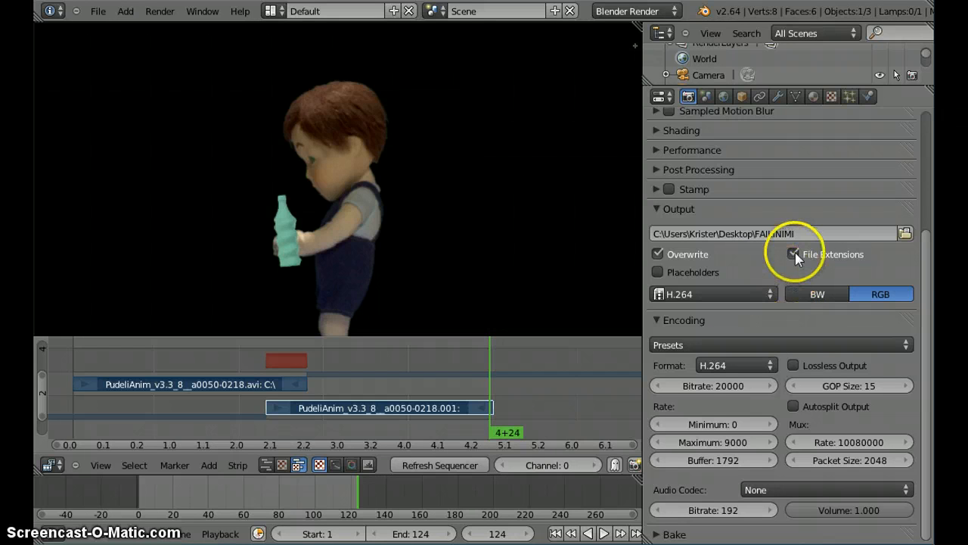
scroll(804, 342, up, 5)
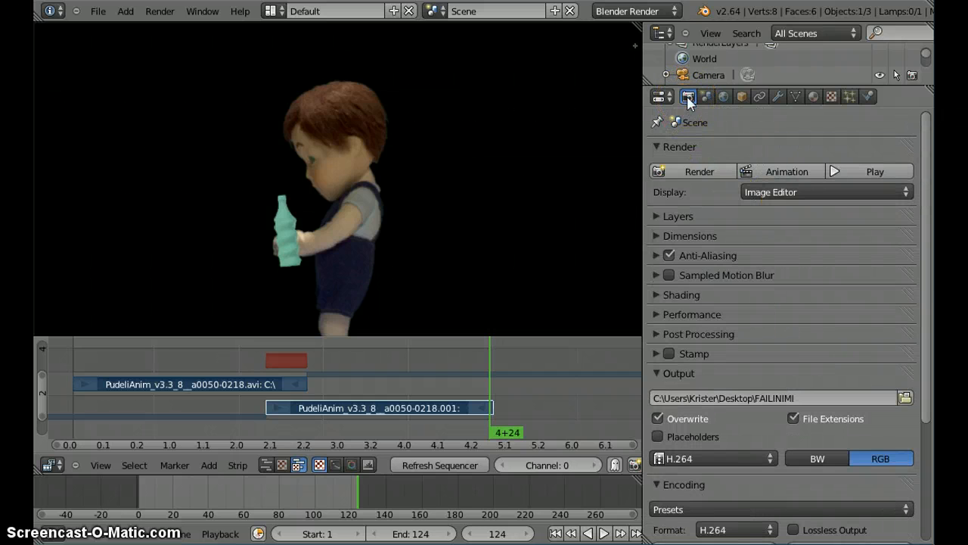
click(723, 97)
click(741, 96)
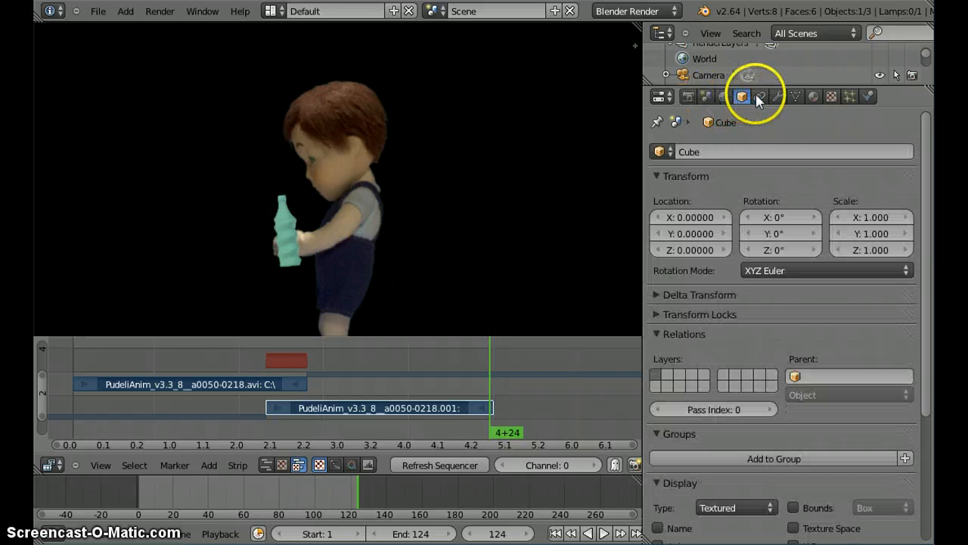
click(776, 97)
click(760, 97)
Step: Return to the scene's render settings and render the full animation to the movie file
click(688, 97)
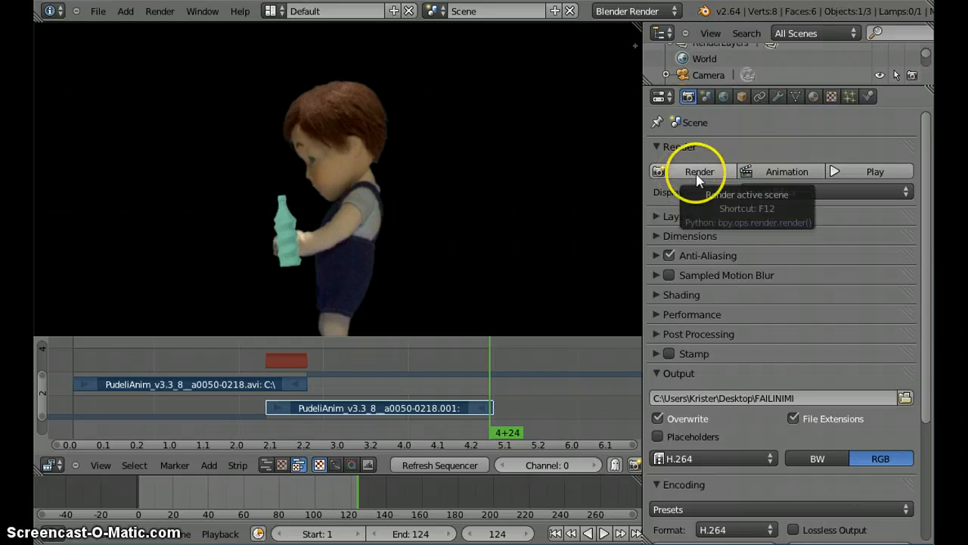
click(787, 173)
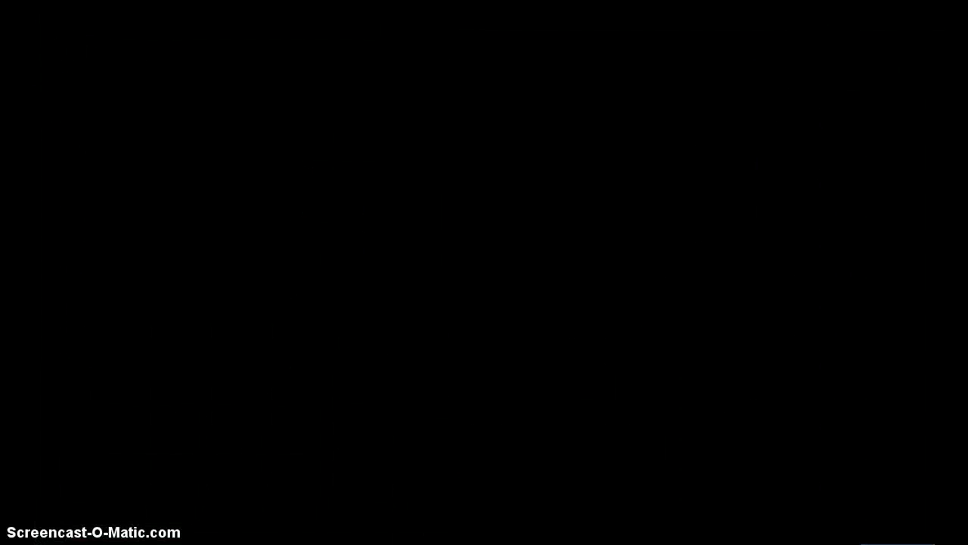
Step: Move the media player window playing the rendered movie FAILINIMI0001-0124 fully into view and watch the result
mouse_move(198, 2)
mouse_down()
mouse_move(198, 34)
mouse_move(198, 1)
mouse_up()
drag(41, 4, 487, 335)
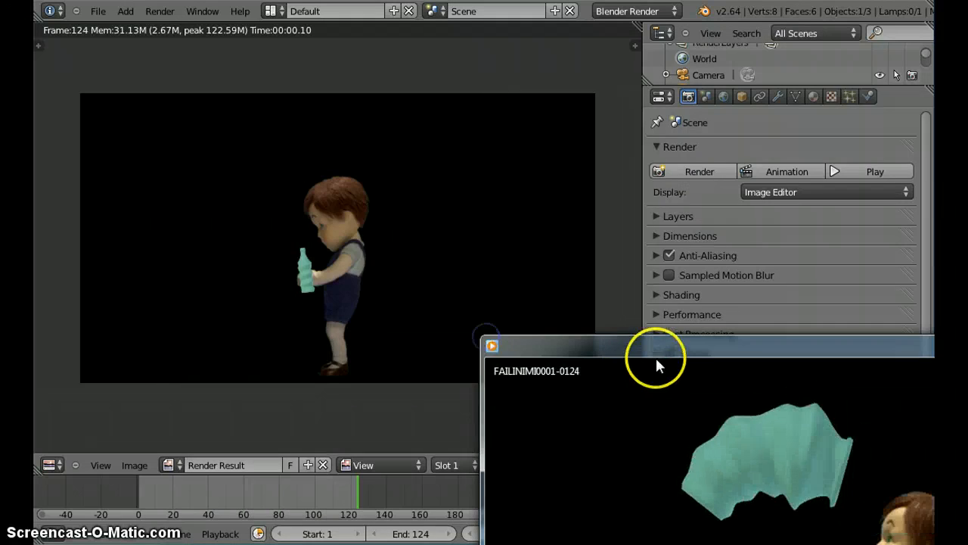
drag(649, 347, 253, 49)
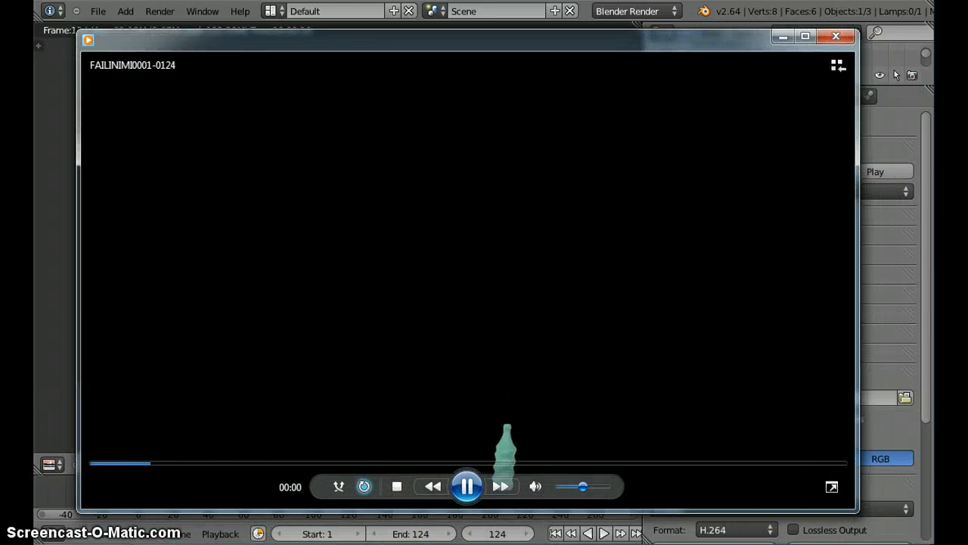